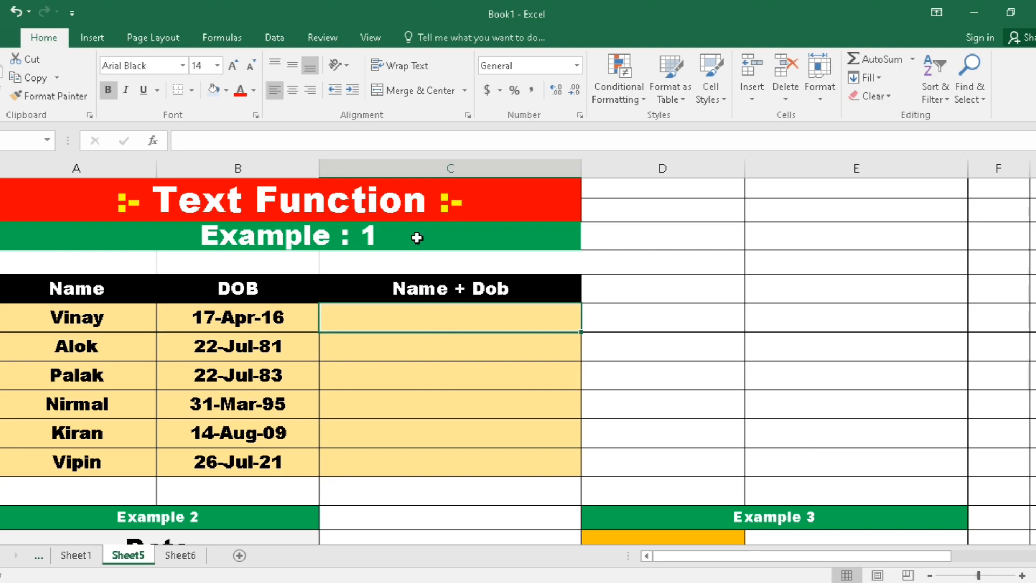
click(89, 289)
drag(89, 290, 86, 463)
drag(243, 286, 237, 461)
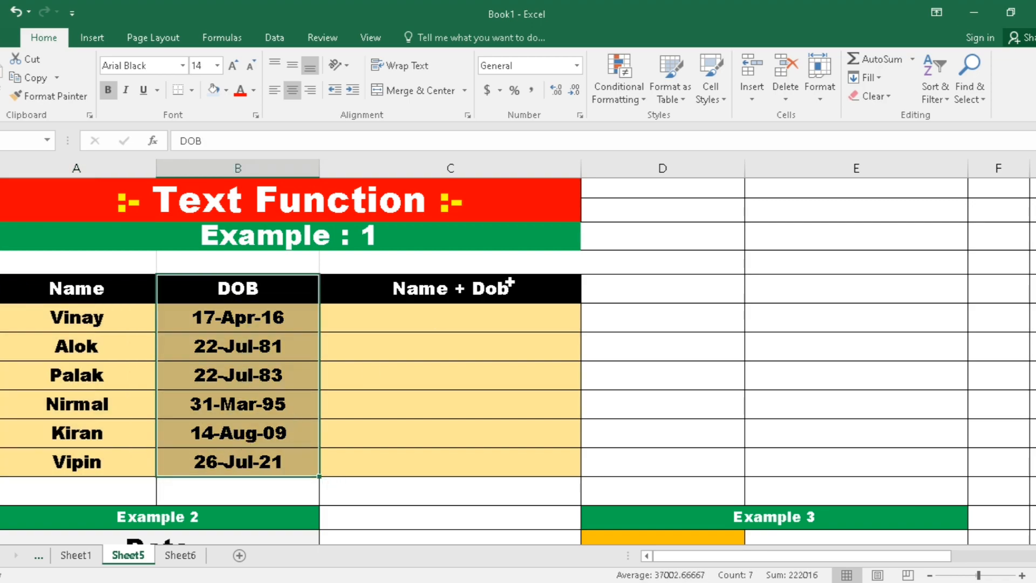
drag(528, 290, 508, 462)
Step: Enter the formula =(A6&B6) in C6 to join the first name with its date of birth
click(494, 324)
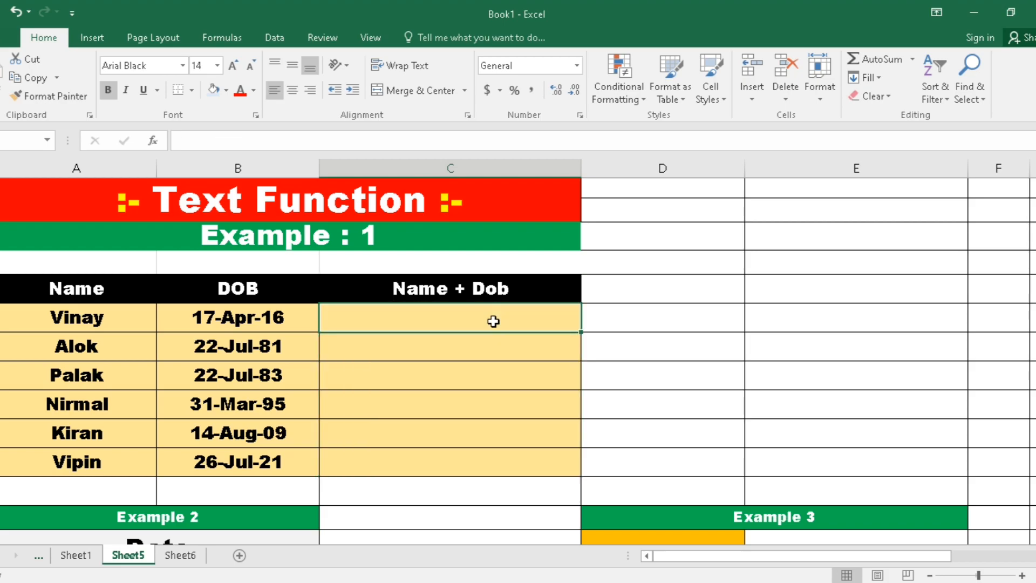
text(=()
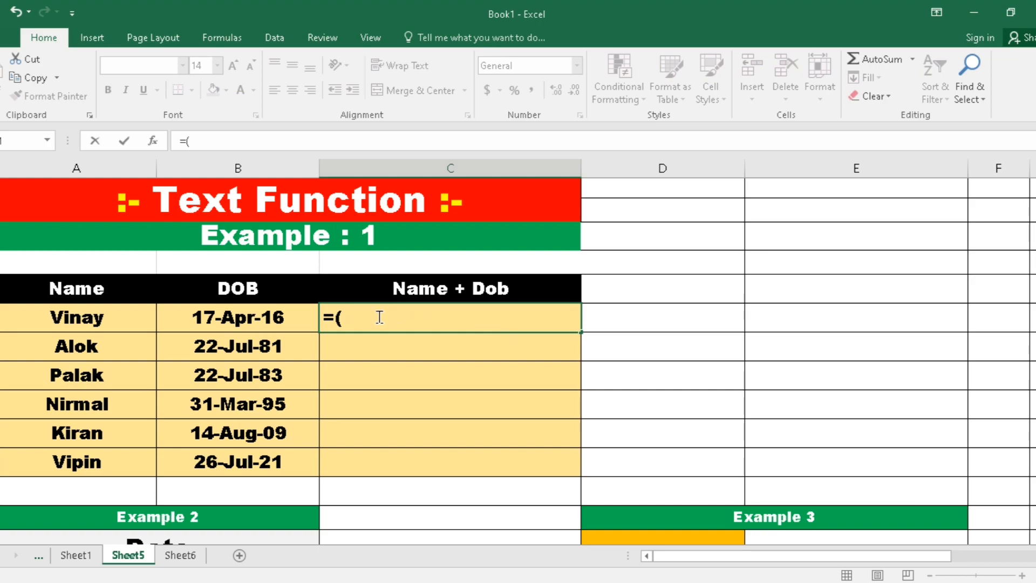
click(71, 319)
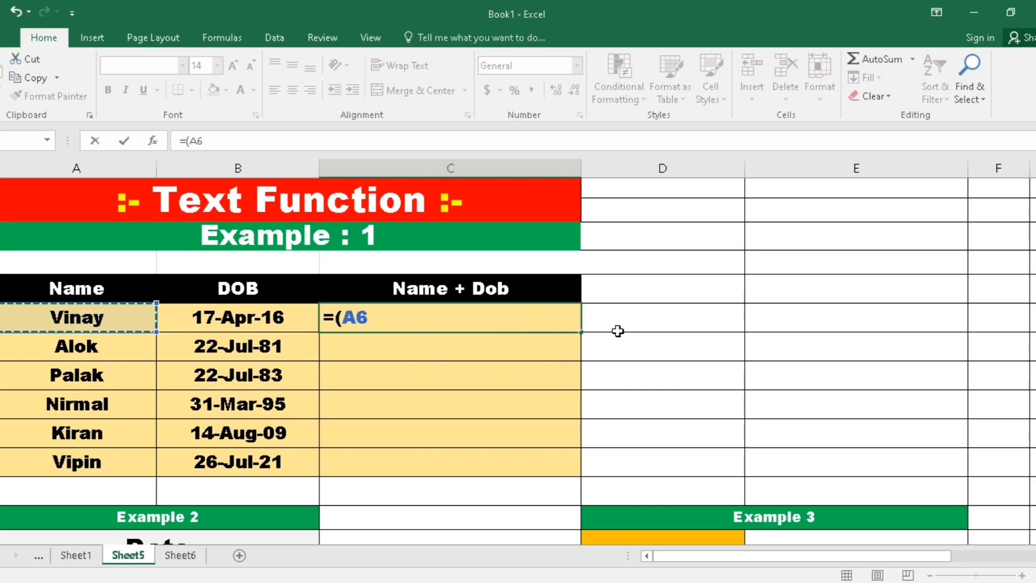
text(&)
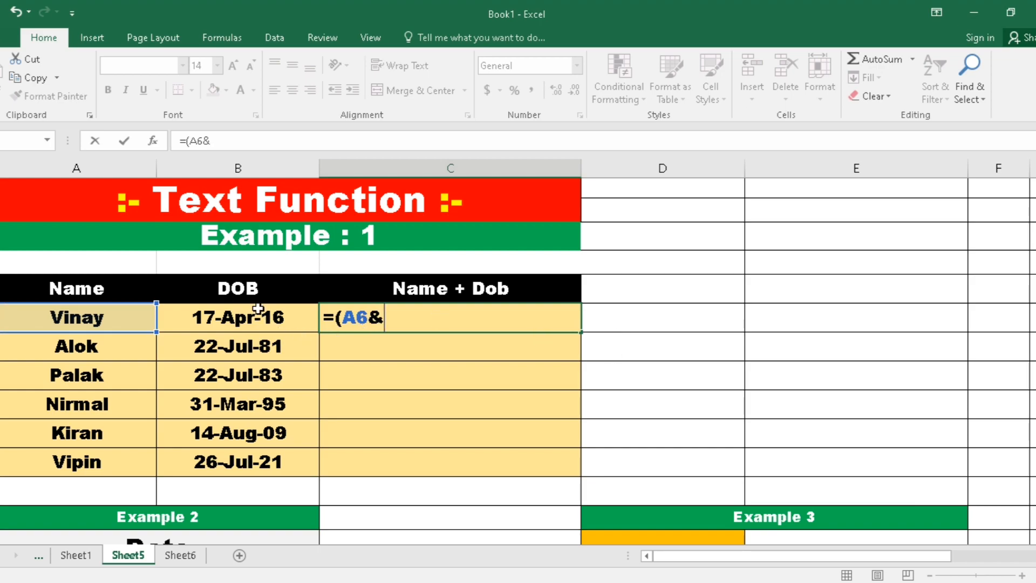
click(241, 313)
text())
key(Return)
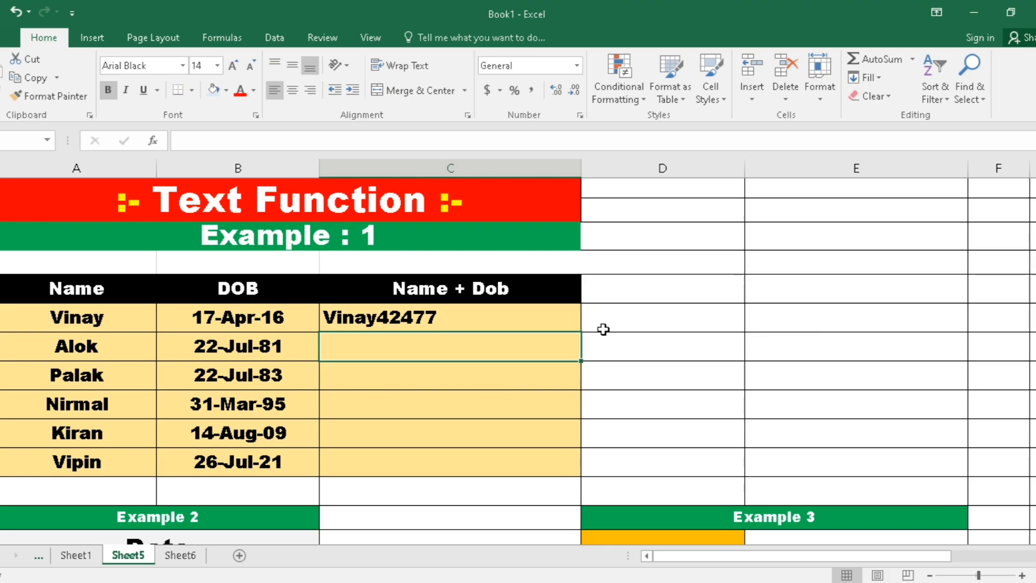
Step: Reopen the formula in C6 and delete everything after its opening =(
click(482, 318)
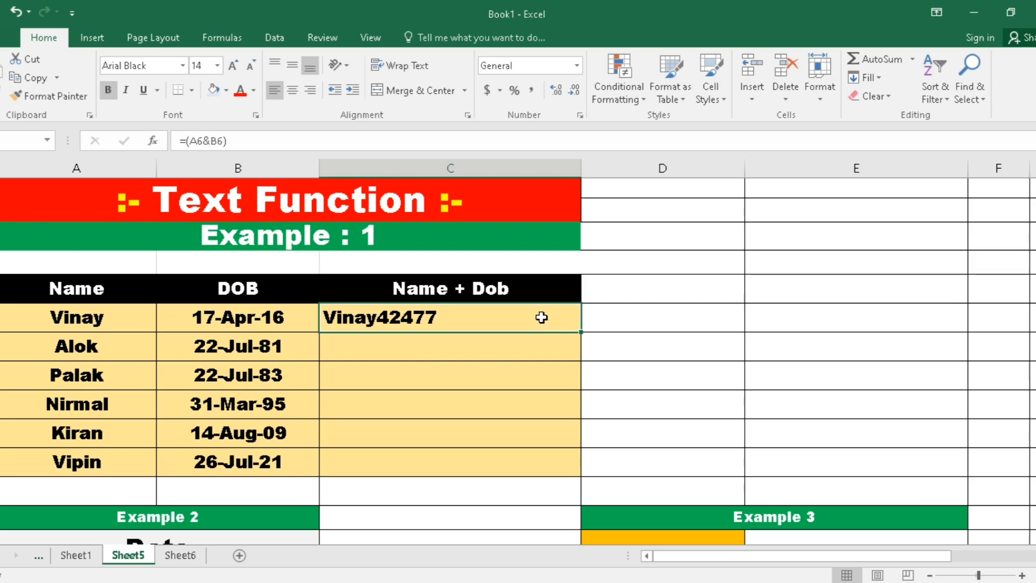
double_click(475, 315)
key(BackSpace)
key(BackSpace)
key(BackSpace)
key(BackSpace)
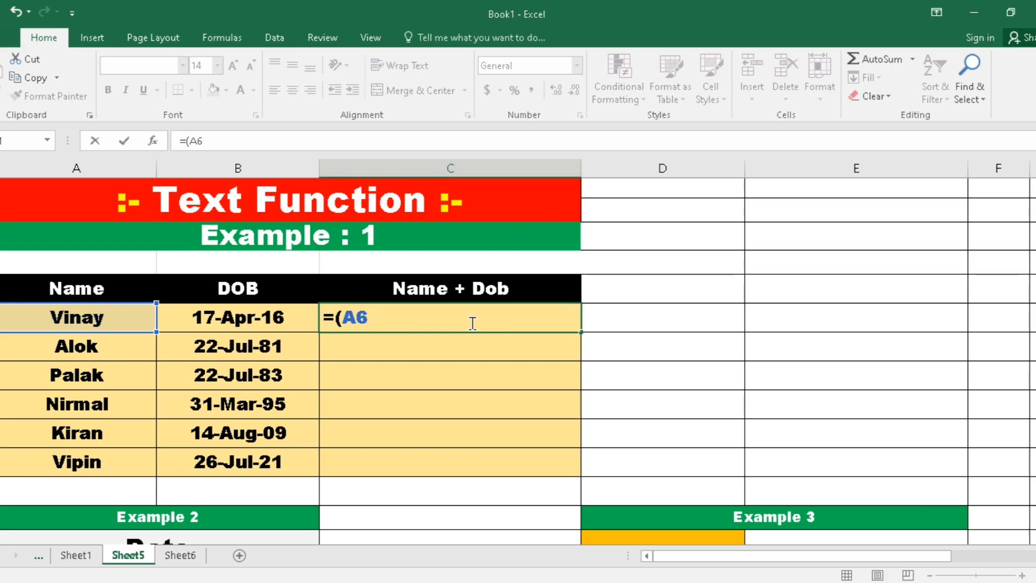
key(BackSpace)
key(BackSpace)
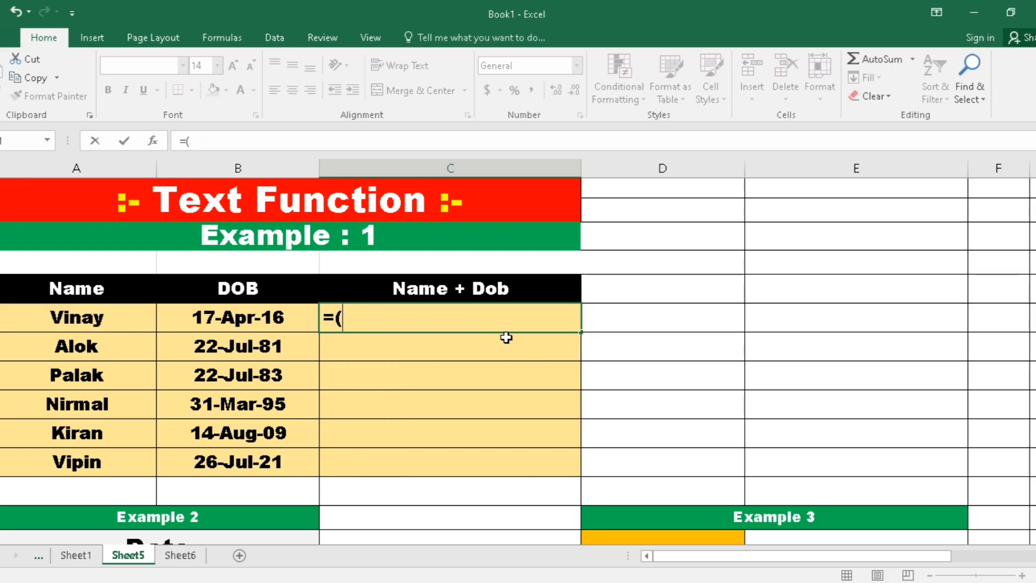
Step: Complete the C6 formula as =(A6&TEXT(B6,"dd-mmm-yy")) so the date is joined as formatted text
click(73, 317)
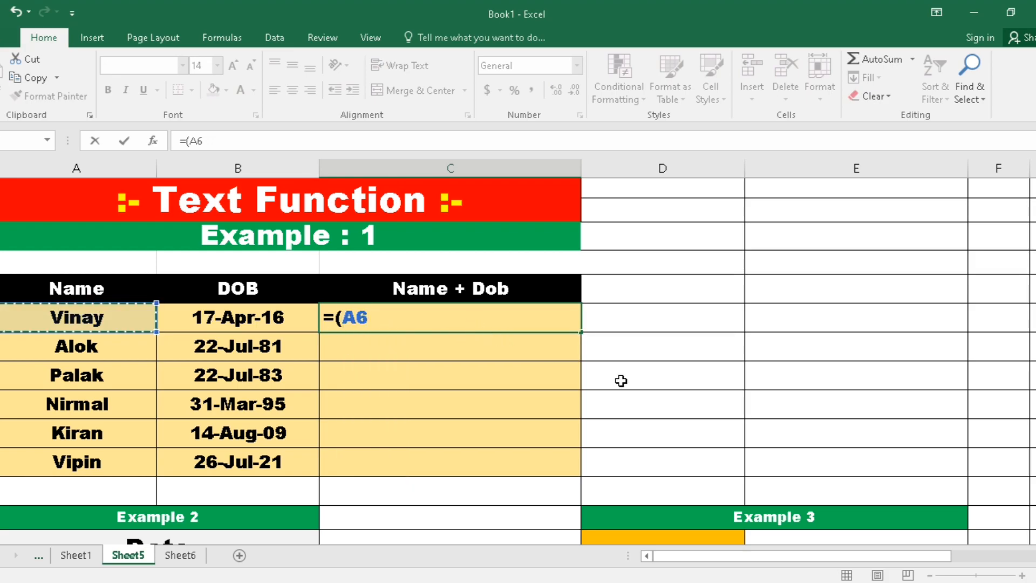
text(&tex)
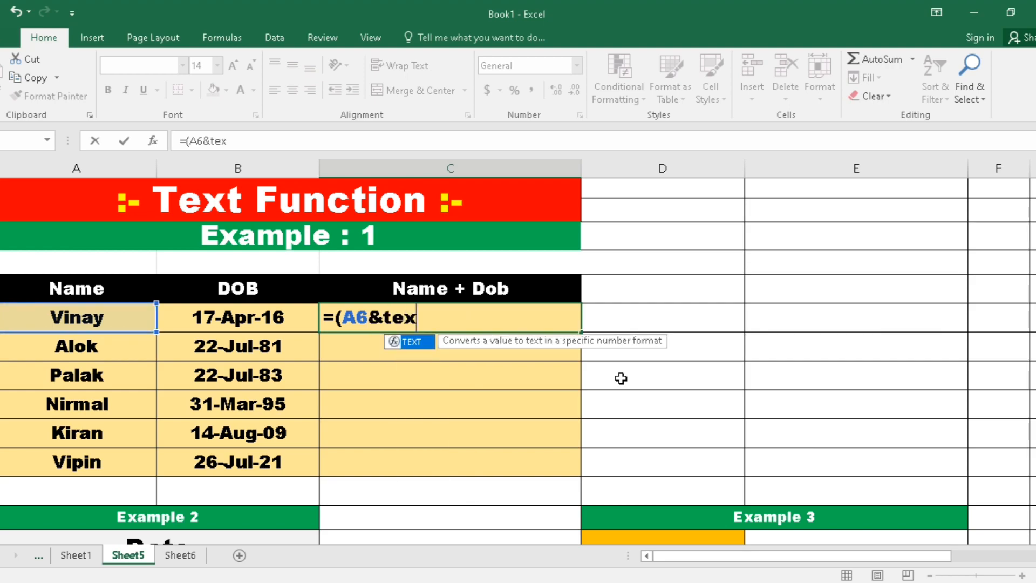
key(Tab)
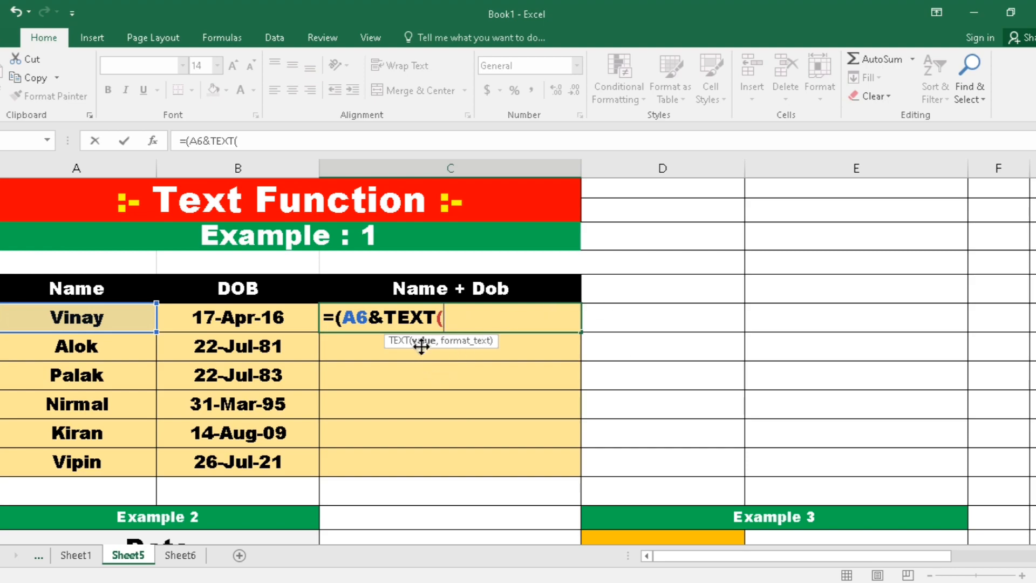
click(249, 318)
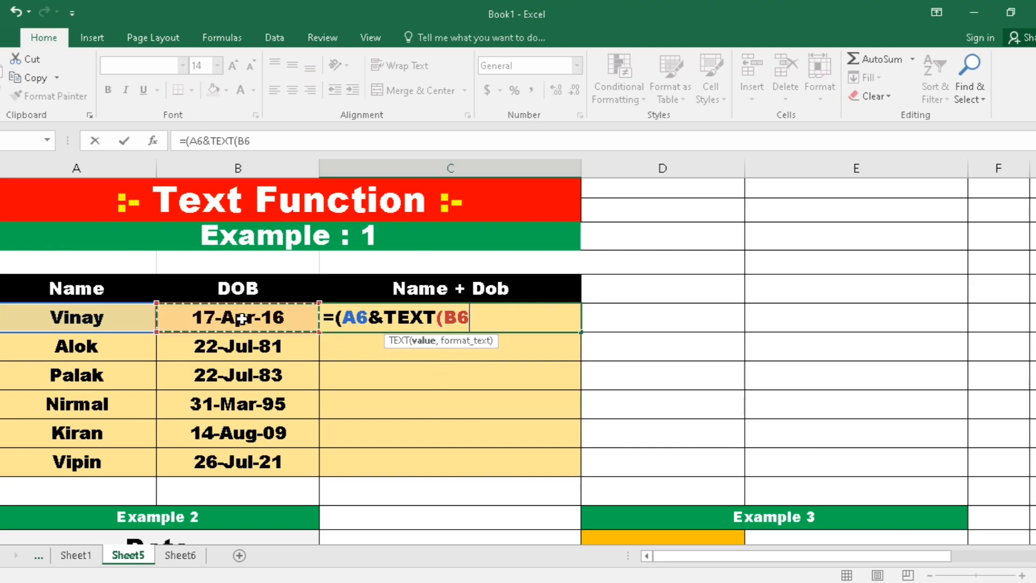
text(,")
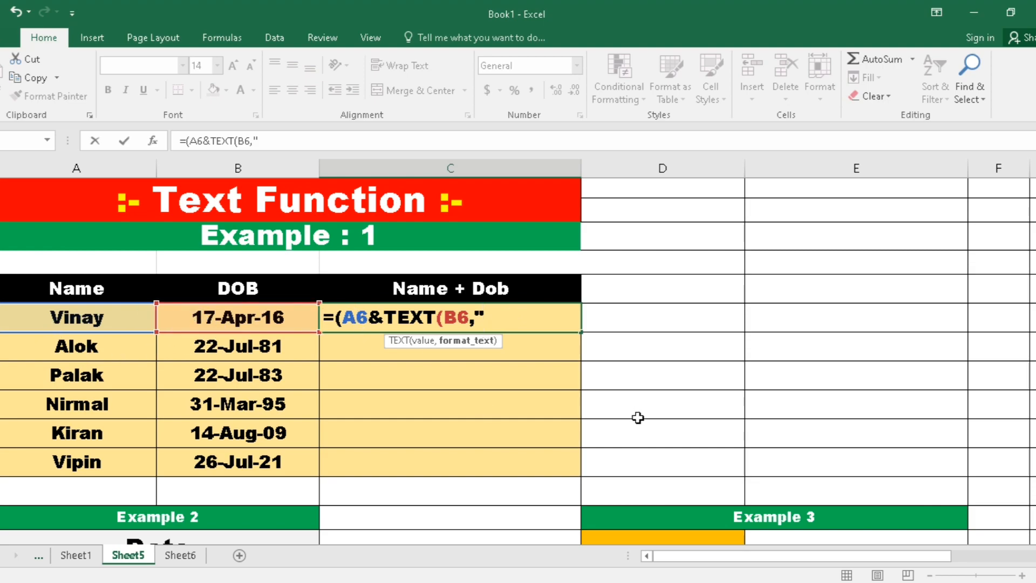
text(dd)
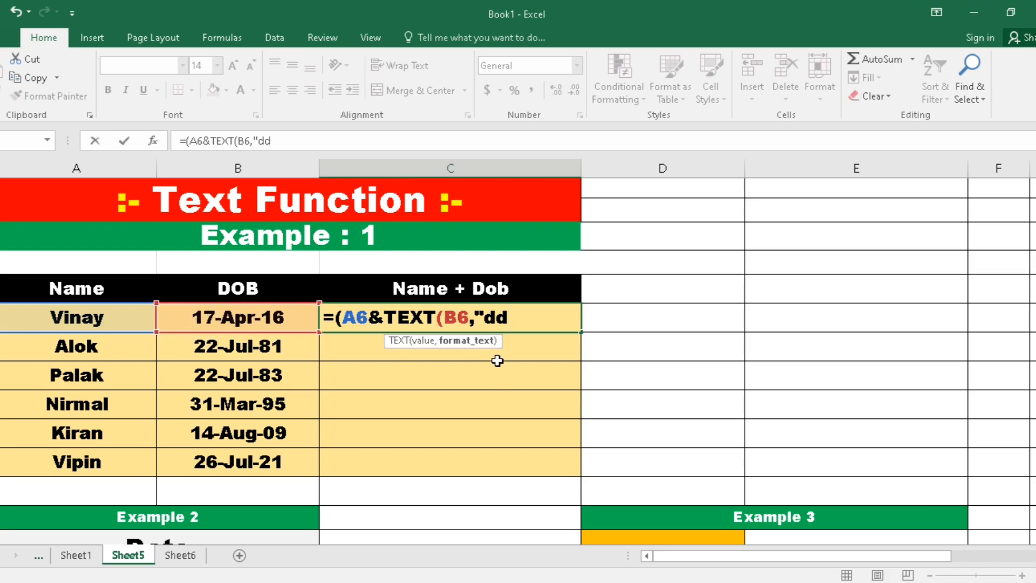
text(-)
text(mmm-)
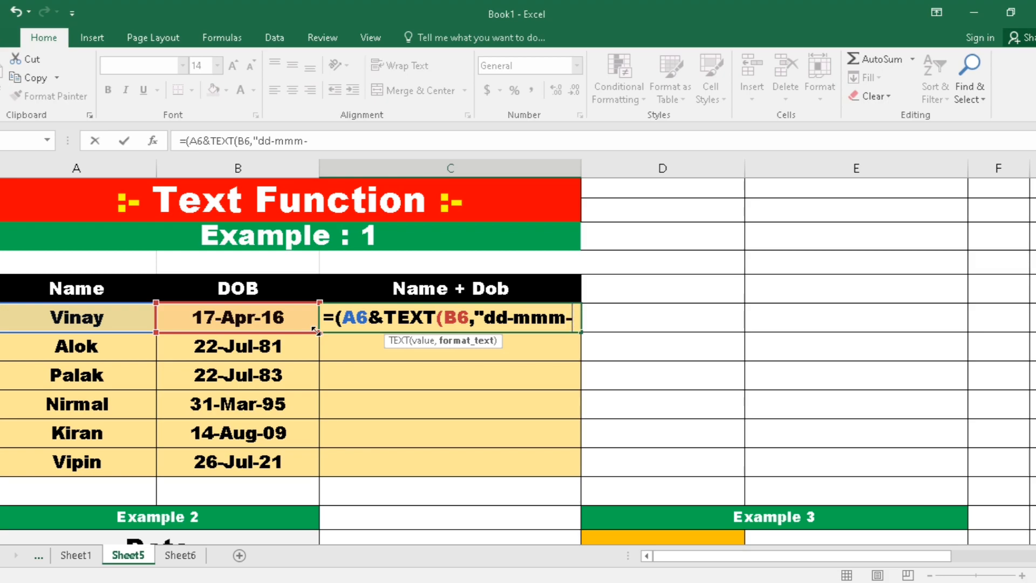
text(yy)
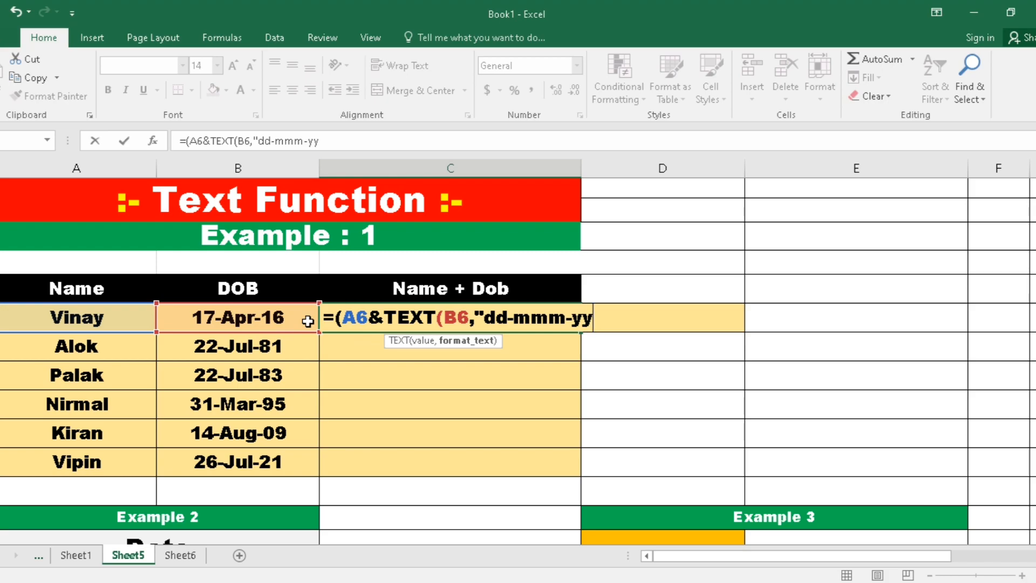
text(")))
key(Return)
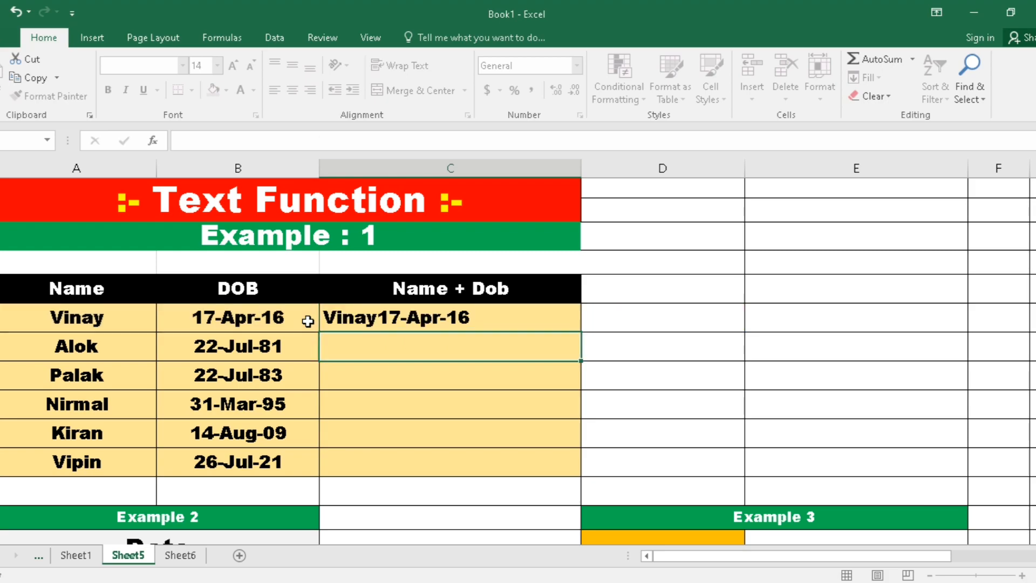
Step: Copy the C6 formula down through C11 for the remaining names
click(453, 313)
drag(581, 331, 560, 478)
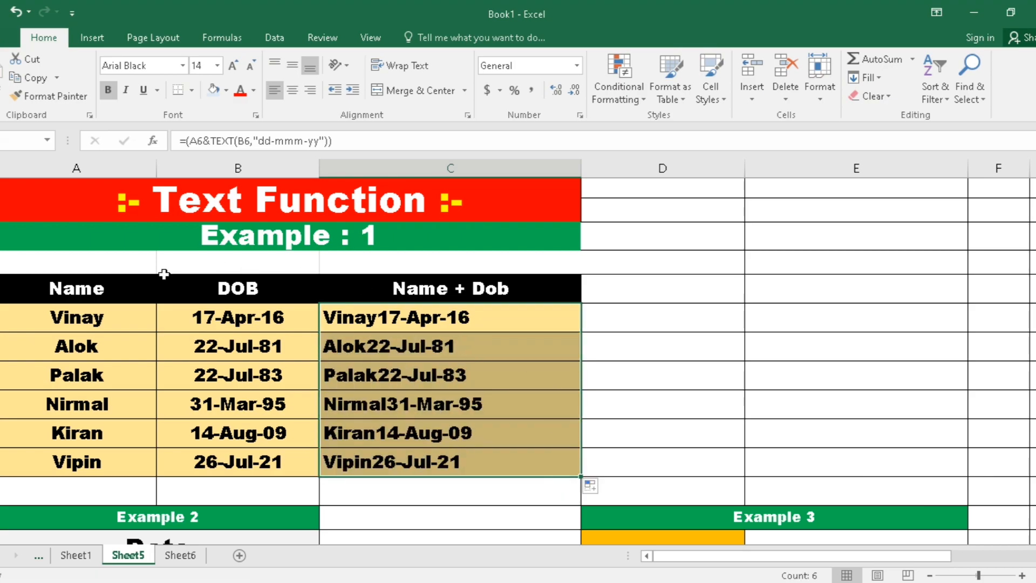
click(78, 311)
click(263, 319)
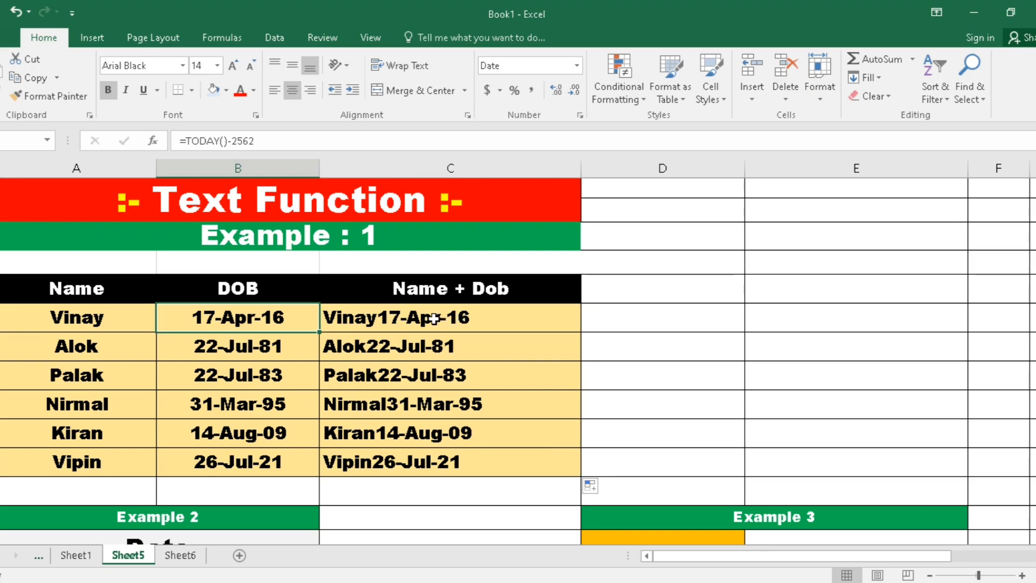
Step: Insert a space between name and date in C6, making the formula =(A6&" "&TEXT(B6,"dd-mmm-yy"))
click(501, 319)
double_click(501, 319)
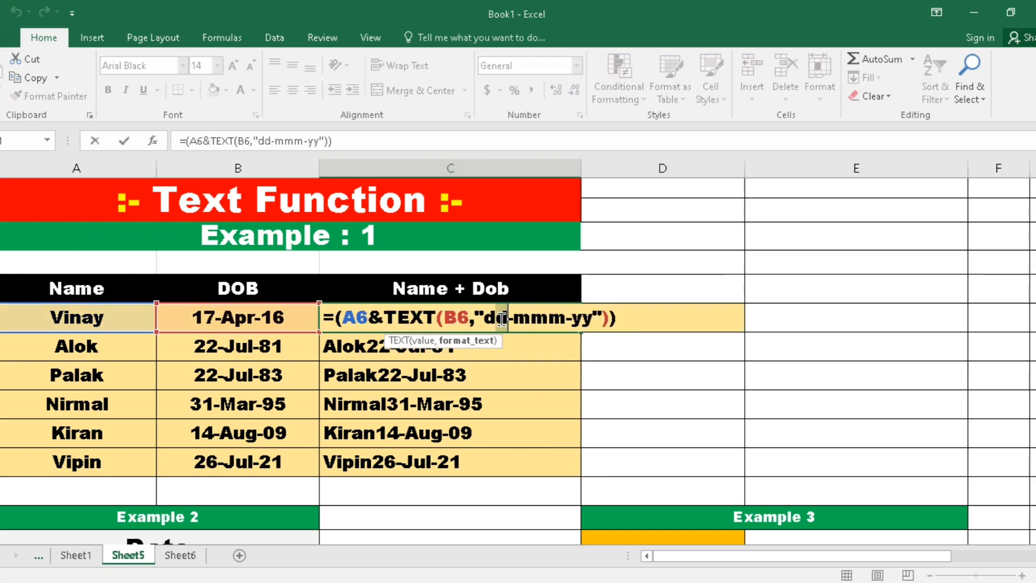
click(383, 318)
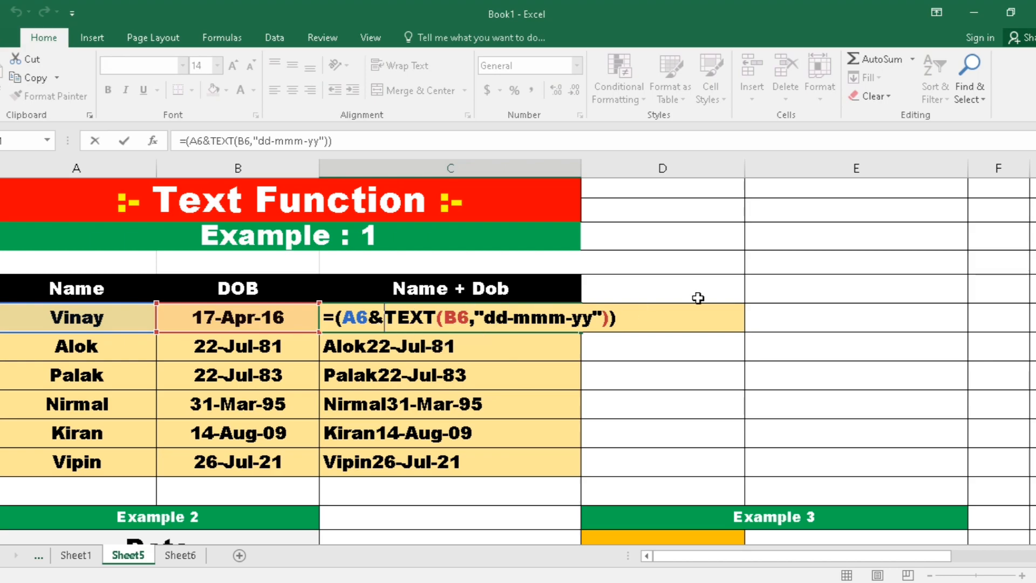
text(")
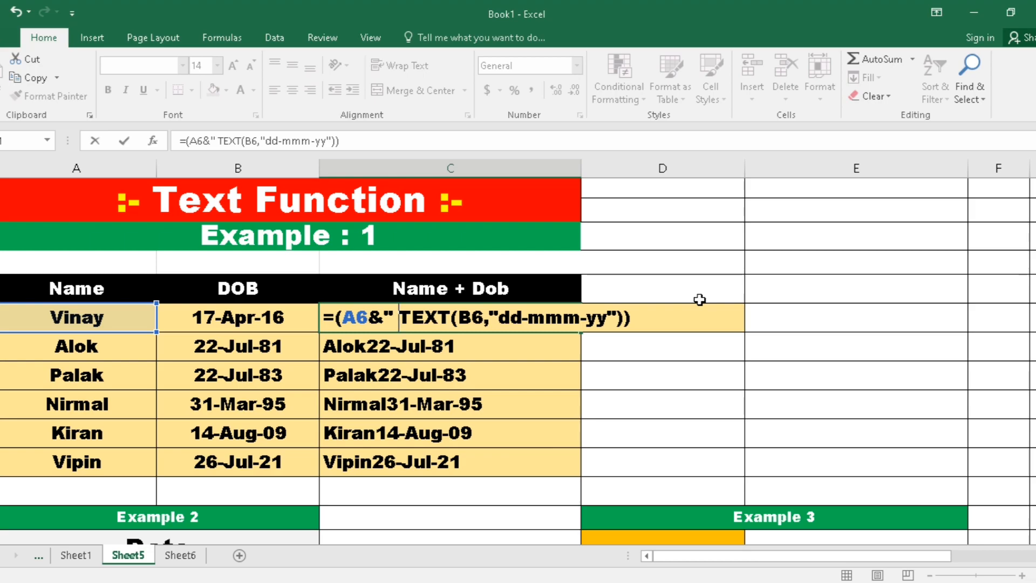
text( ")
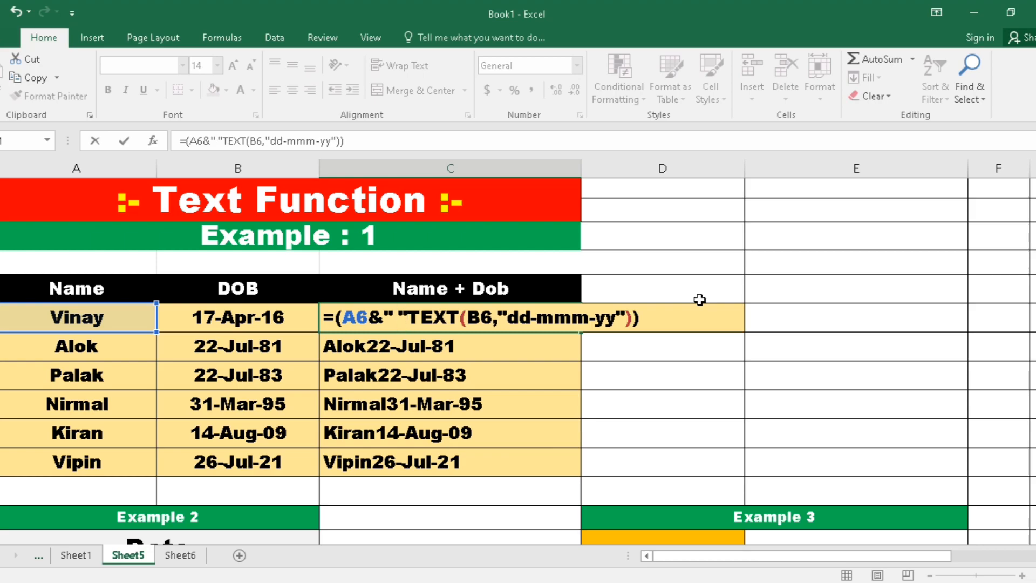
text(&)
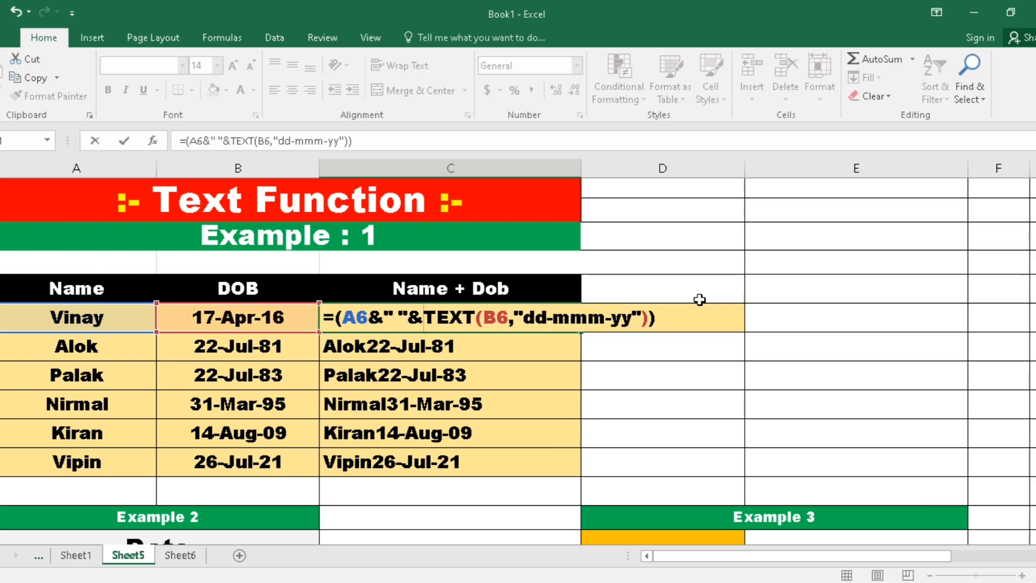
key(Return)
Step: Fill the formula with the added space from C6 down through C11
click(470, 319)
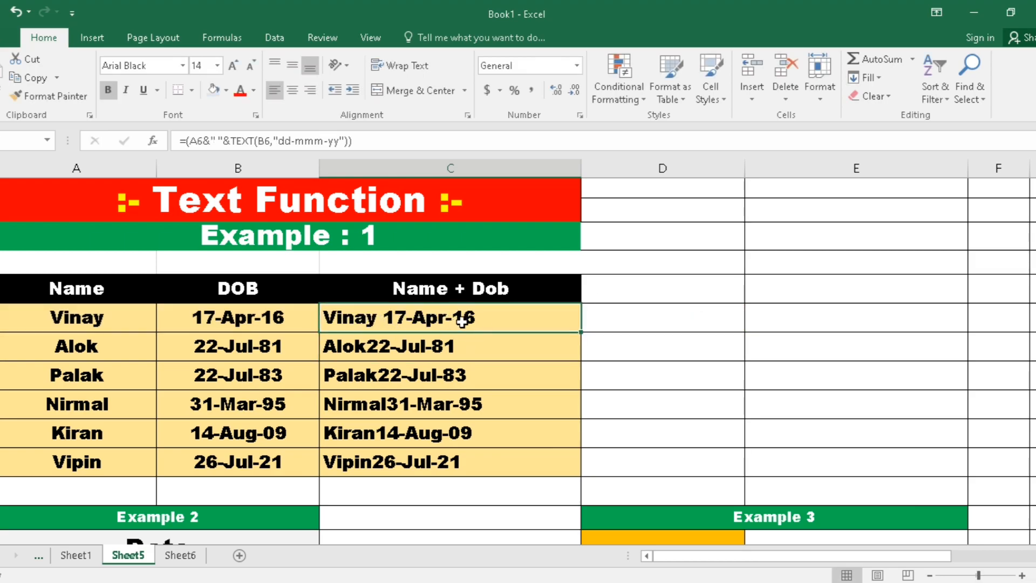
drag(584, 332, 569, 476)
click(480, 430)
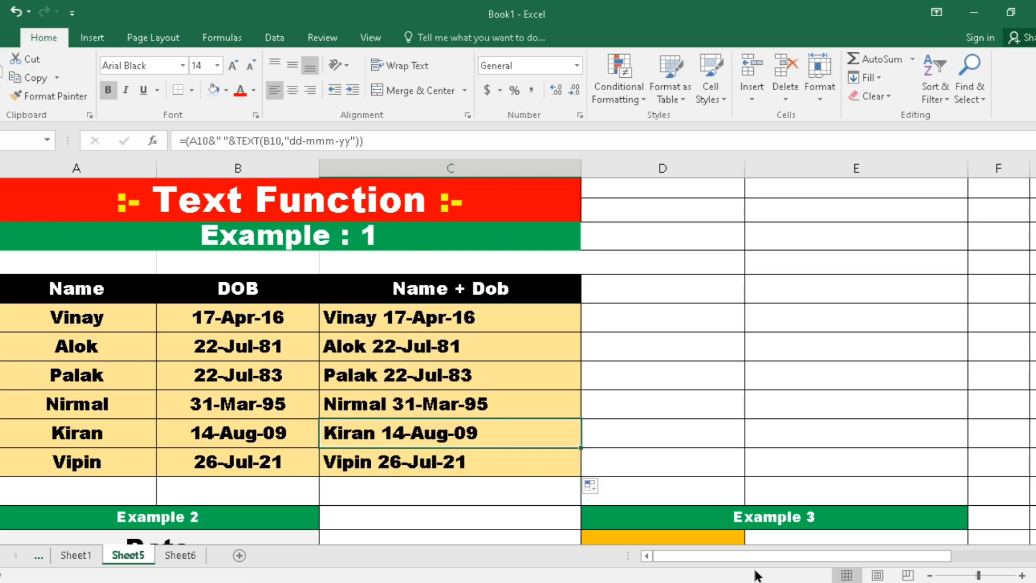
Step: Examine the source date in Example 2 and the target date formats listed below it
scroll(518, 324, down, 1)
scroll(230, 346, down, 3)
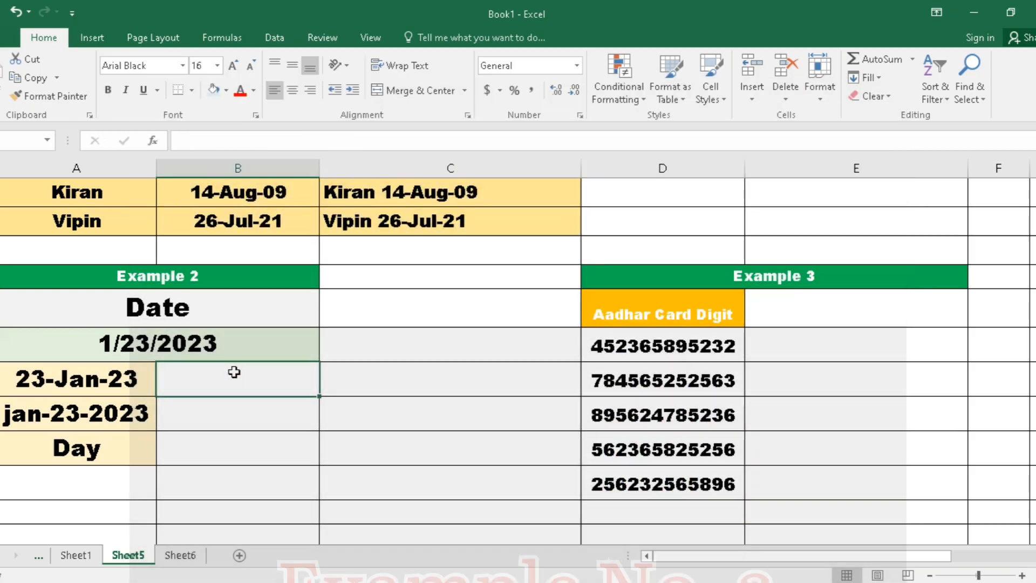
click(232, 346)
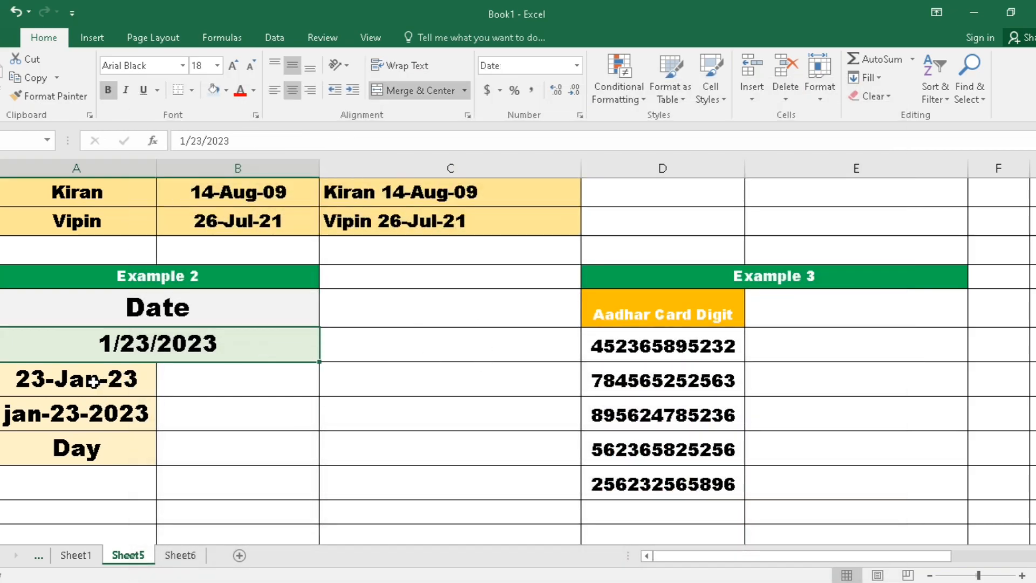
click(85, 385)
click(84, 411)
click(84, 384)
click(138, 411)
Step: In B16, beside the 23-Jan-23 target, convert the source date with the formula =TEXT(A15,"dd-mmm-yy")
click(231, 380)
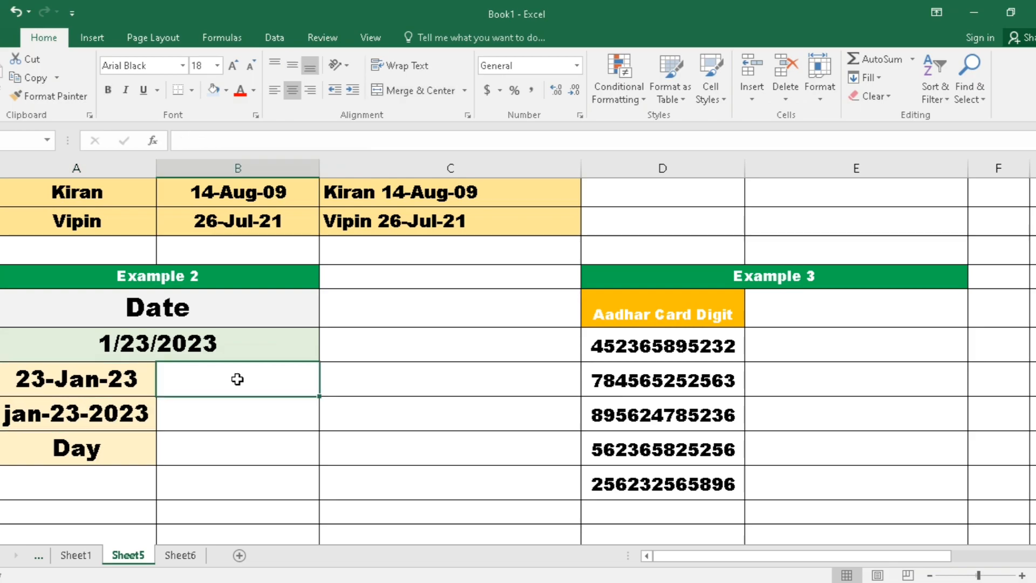
text(=te)
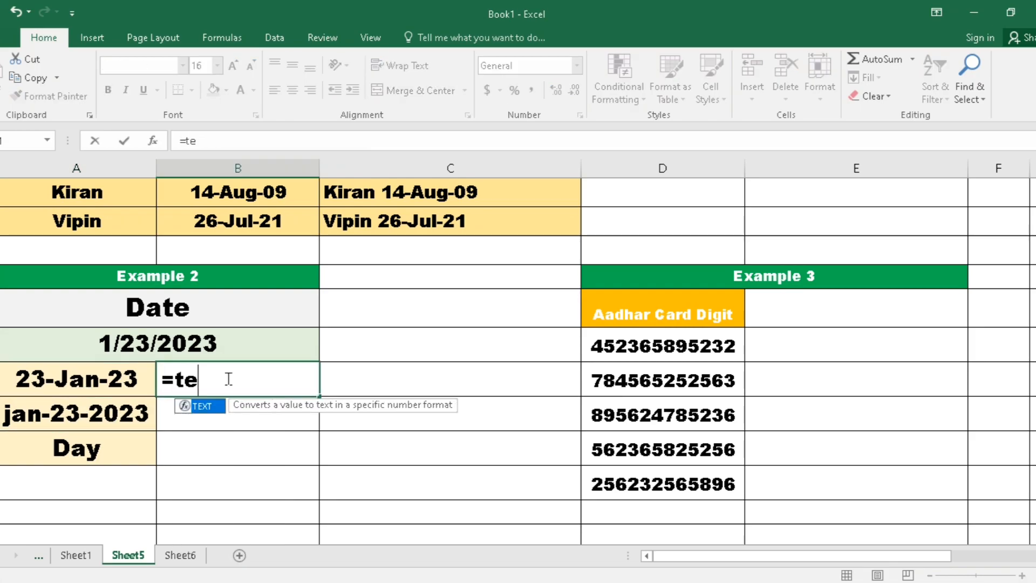
key(Tab)
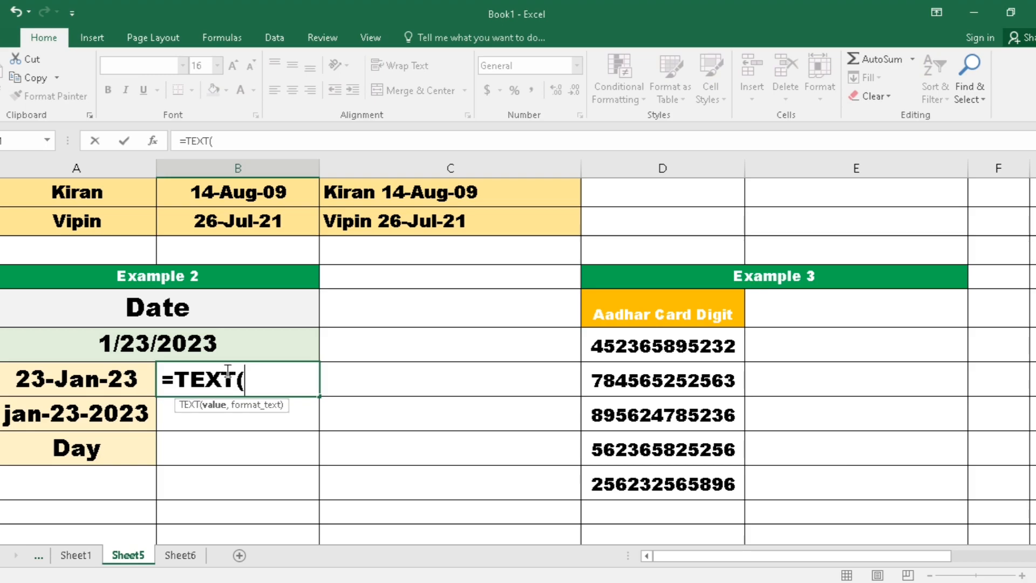
click(155, 344)
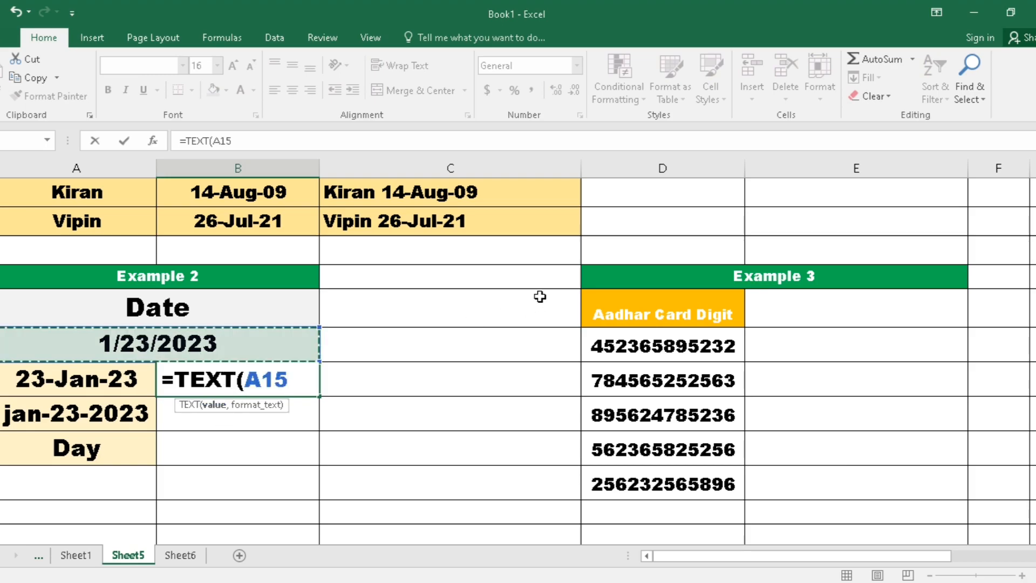
text(,")
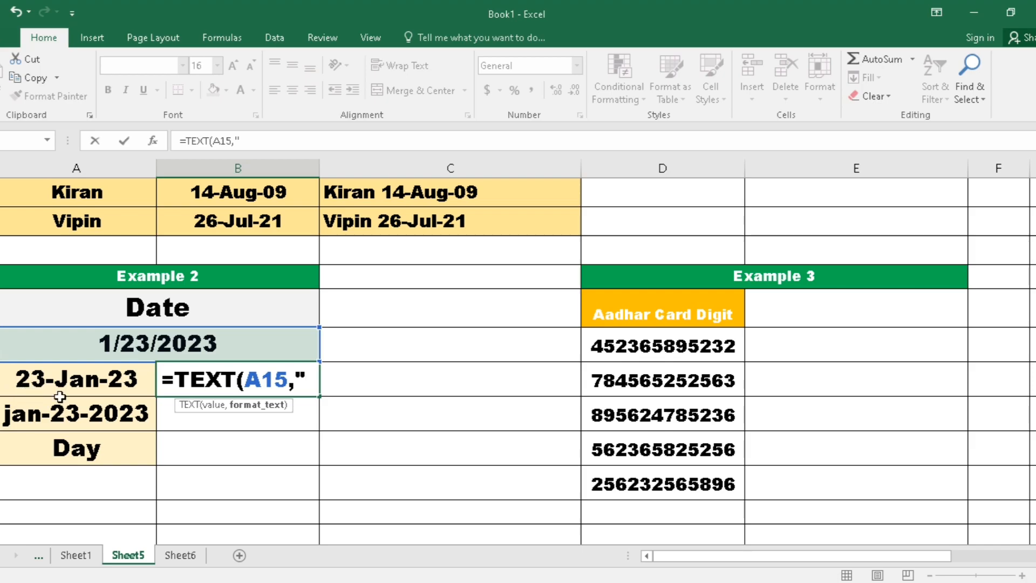
text(dd)
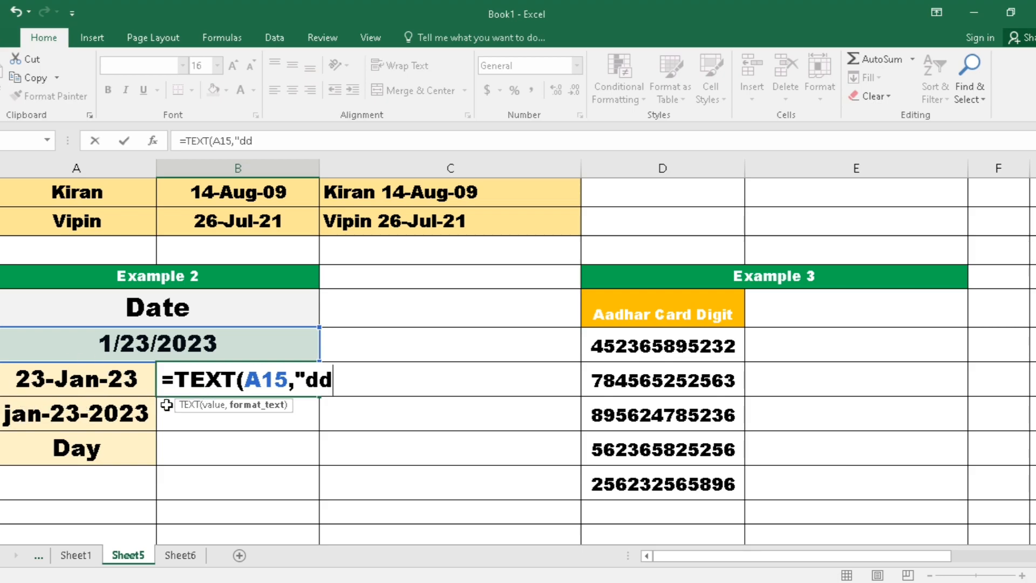
text(-mmm)
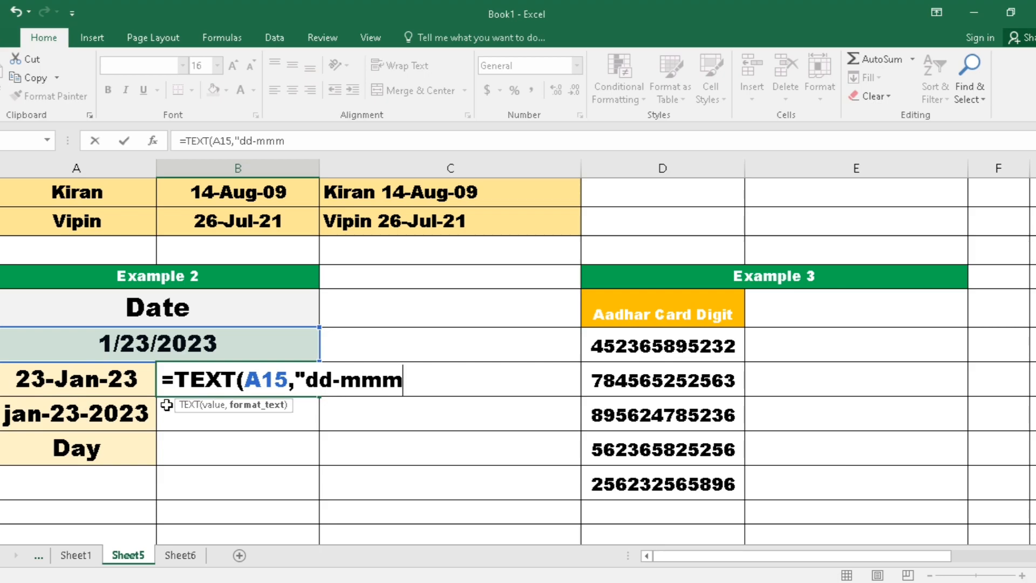
text(-yy")
key(Return)
click(111, 370)
click(237, 377)
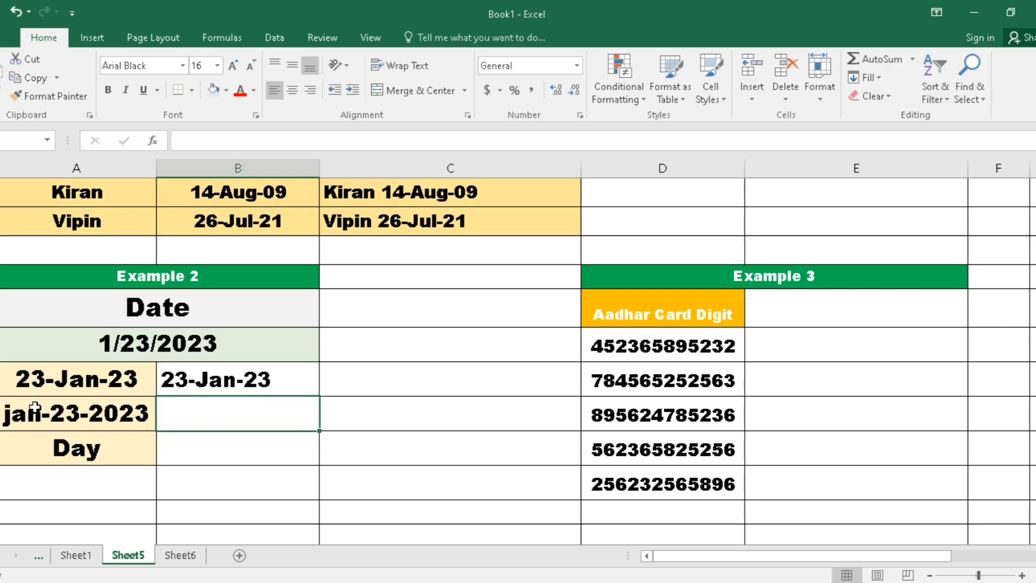
click(47, 410)
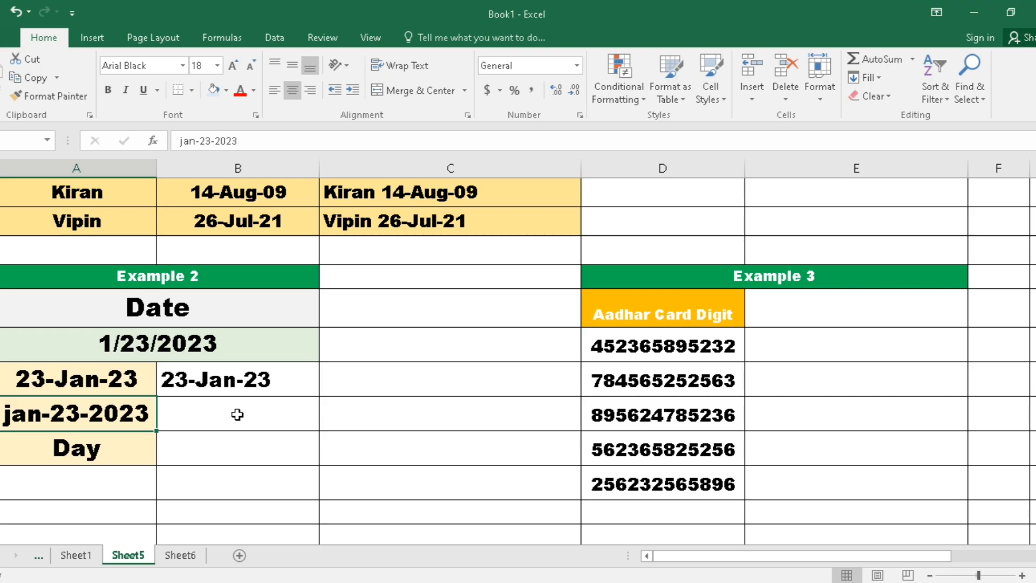
text(=text)
key(Tab)
key(Escape)
Step: In B17, beside the jan-23-2023 target, convert the source date with the formula =TEXT(A15,"mmm-dd-yyyy")
click(238, 414)
text(=te)
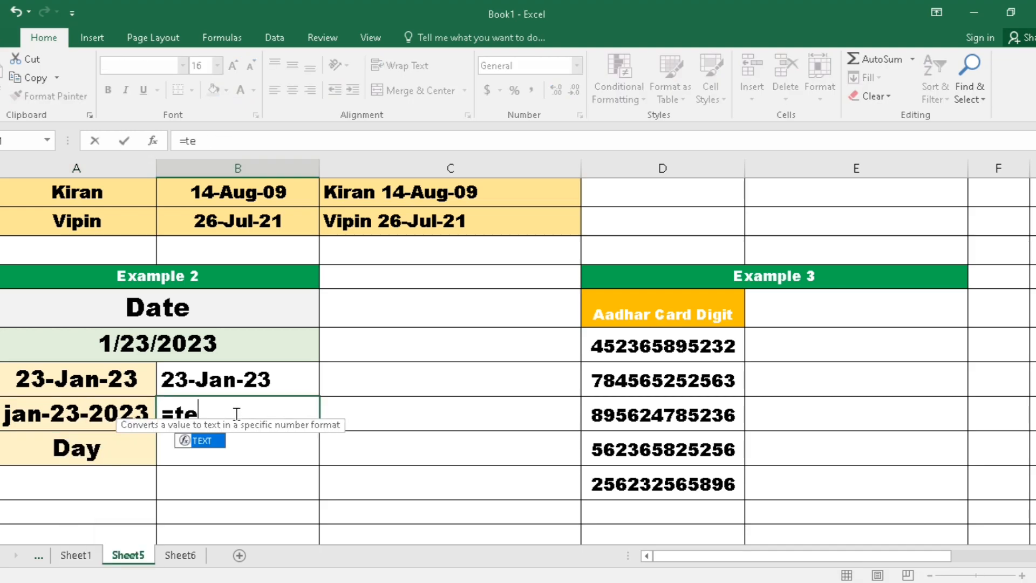
key(Tab)
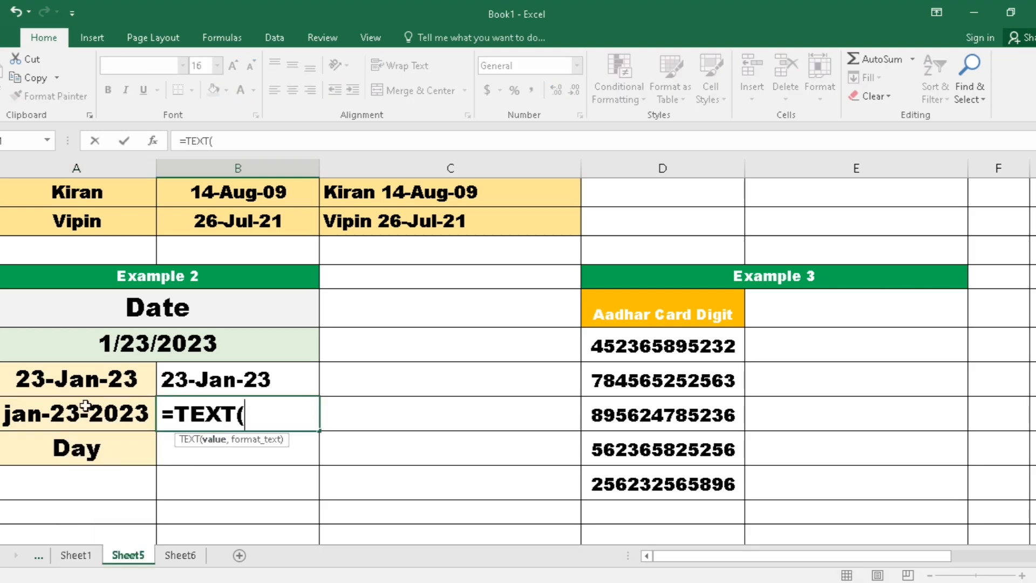
click(194, 338)
text(,)
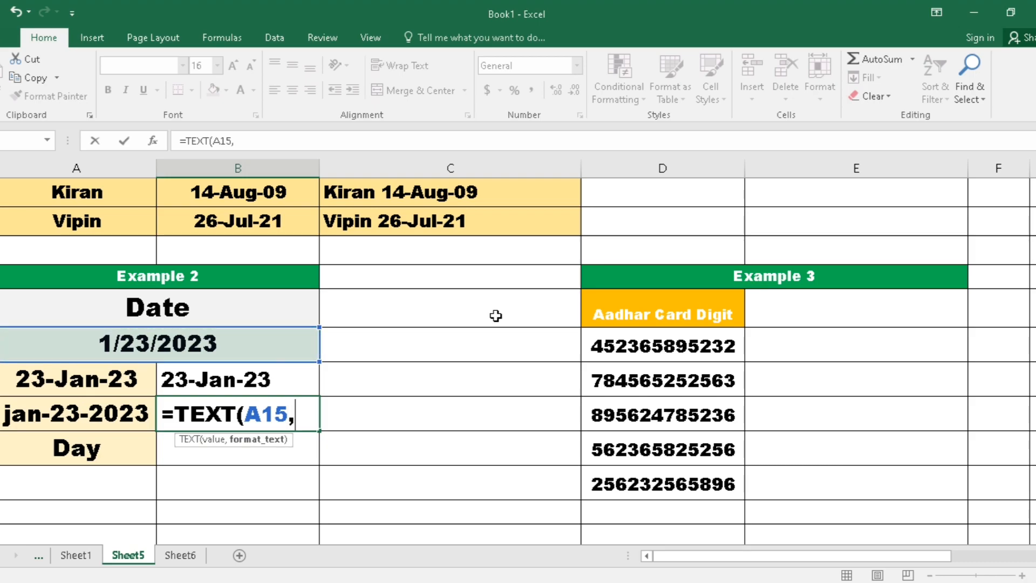
text("m)
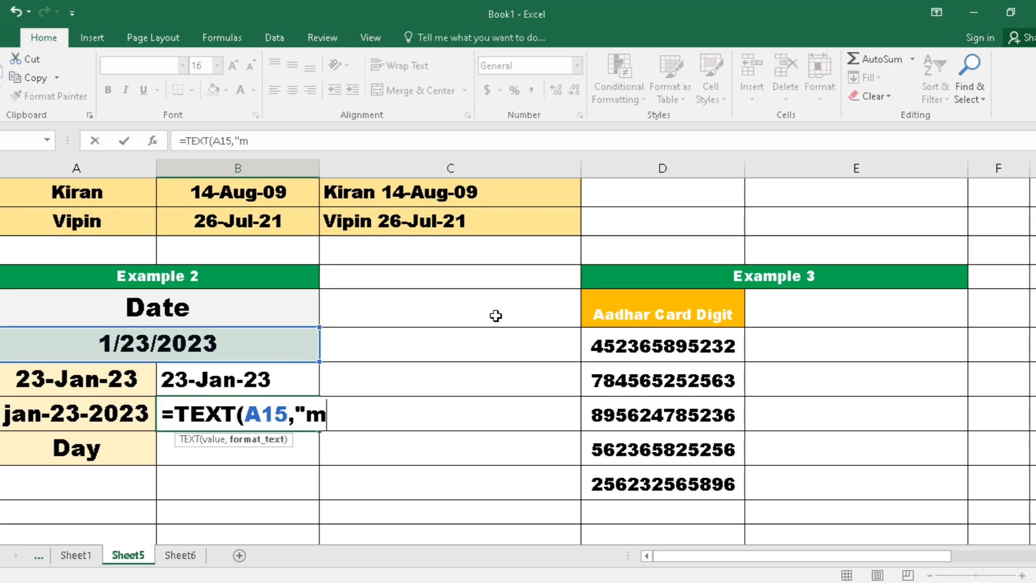
text(mm)
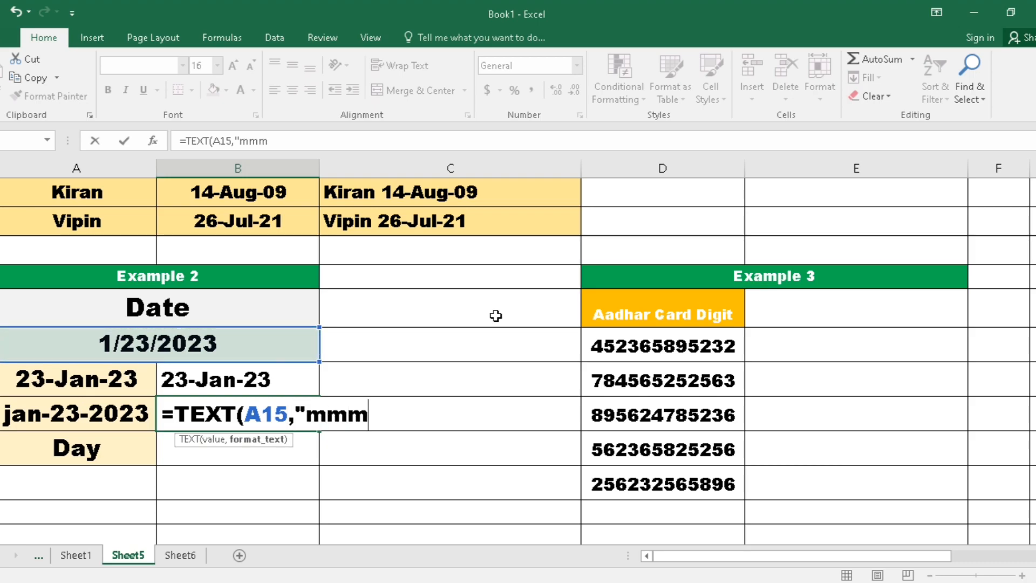
text(-dd-)
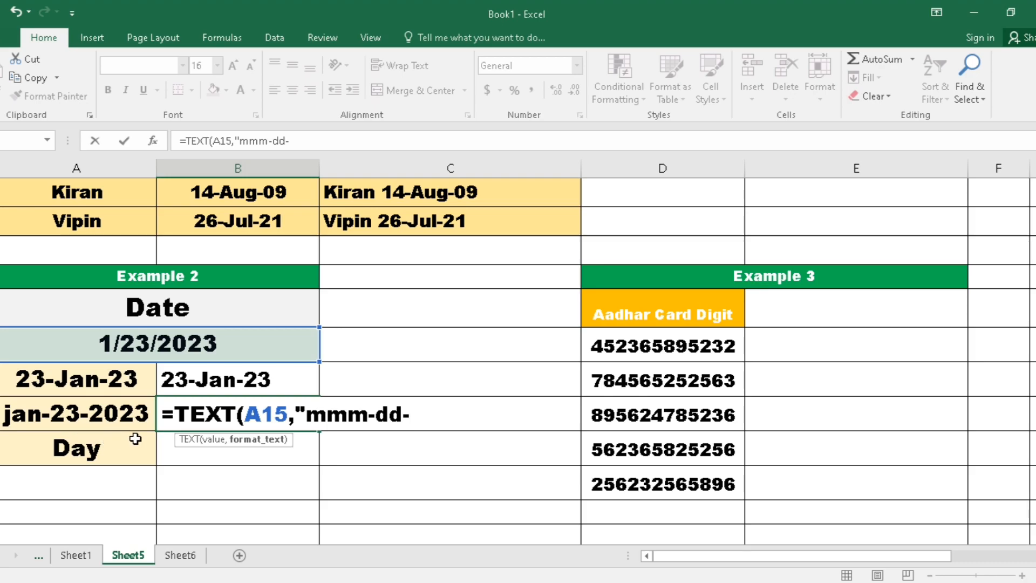
text(yyyy"))
key(Return)
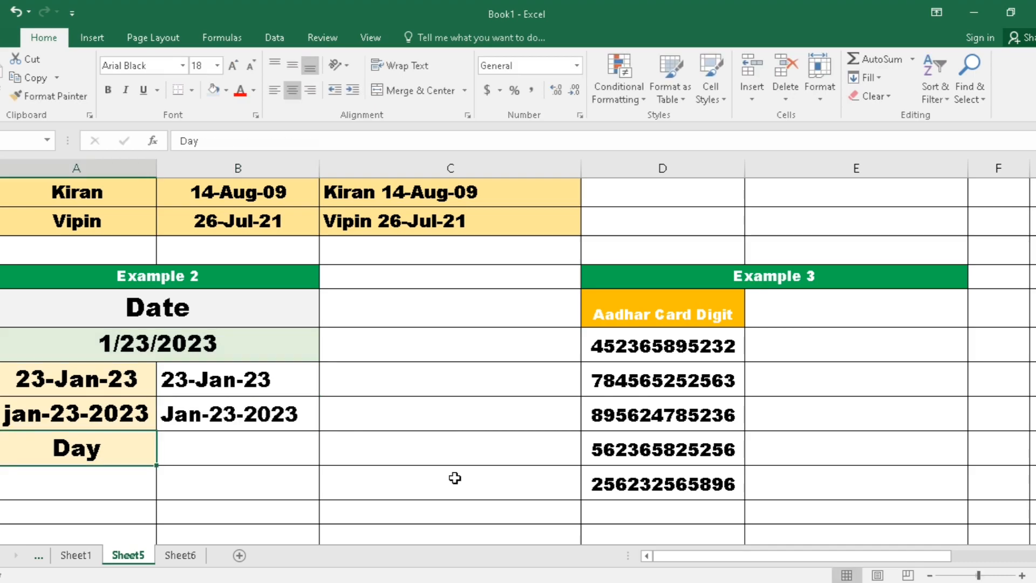
click(204, 422)
click(81, 420)
click(270, 416)
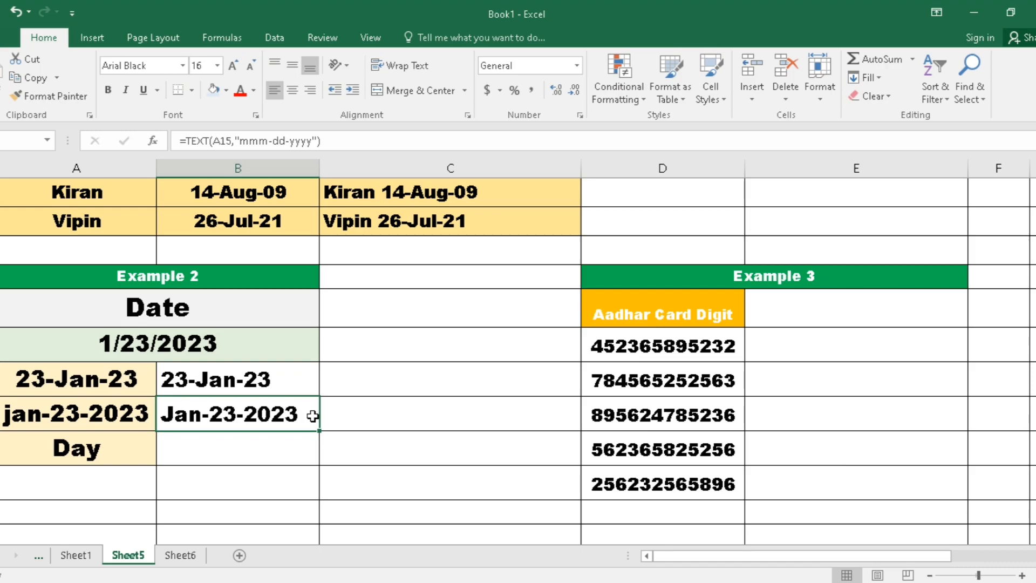
Step: In B18, beside Day, extract the abbreviated weekday from the source date with the formula =TEXT(A15,"ddd")
click(198, 346)
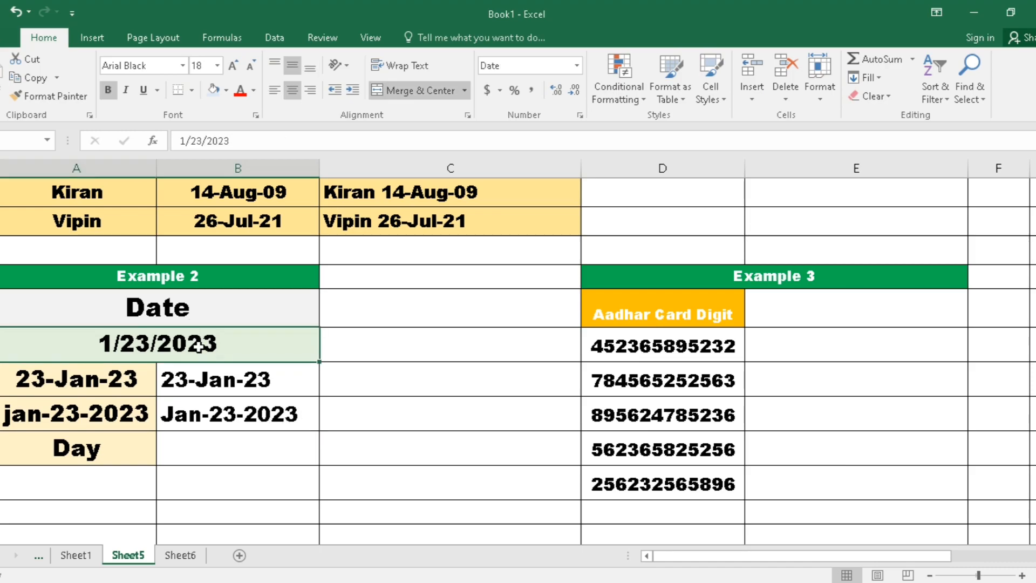
click(217, 445)
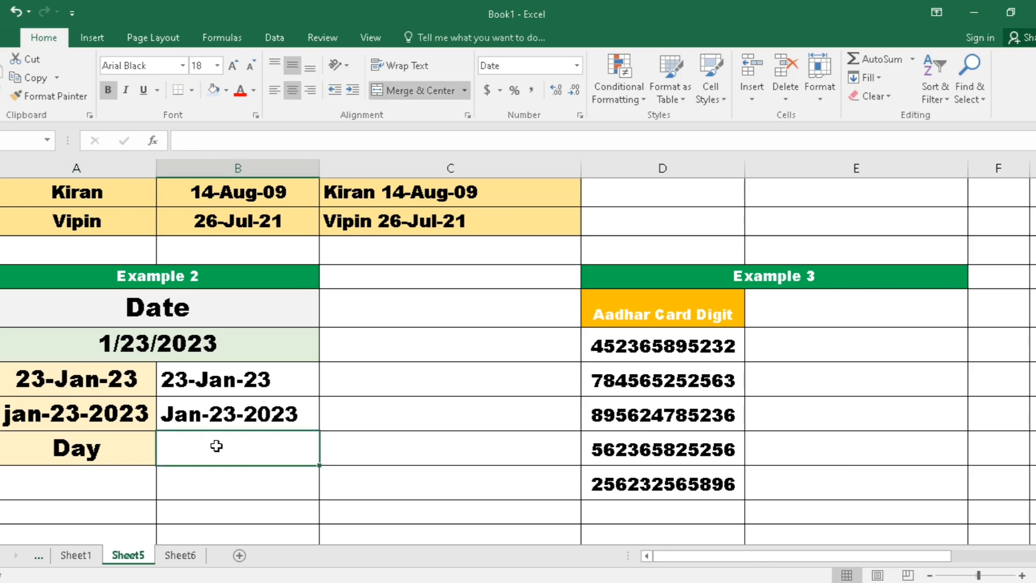
click(222, 340)
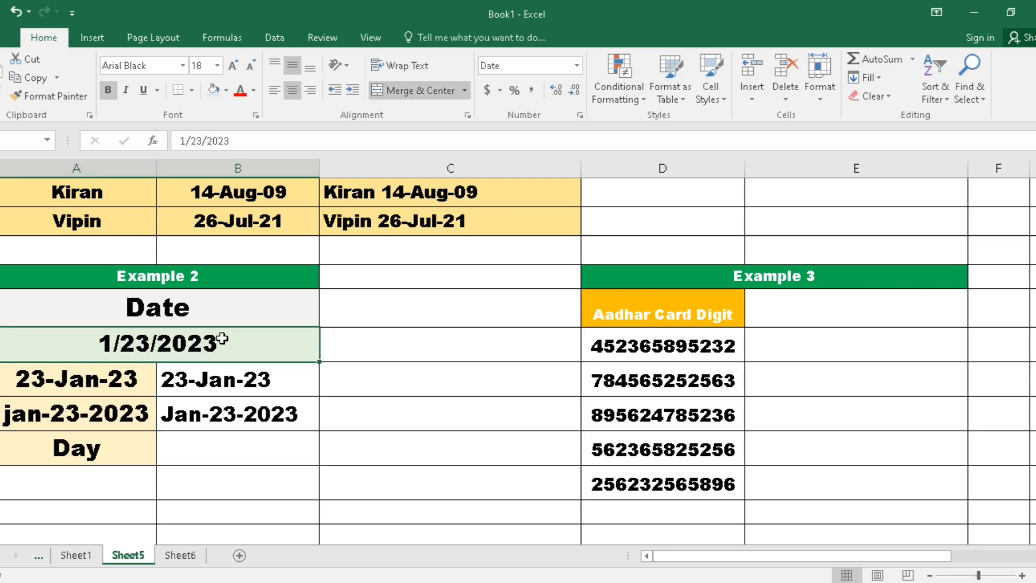
click(249, 447)
text(=text)
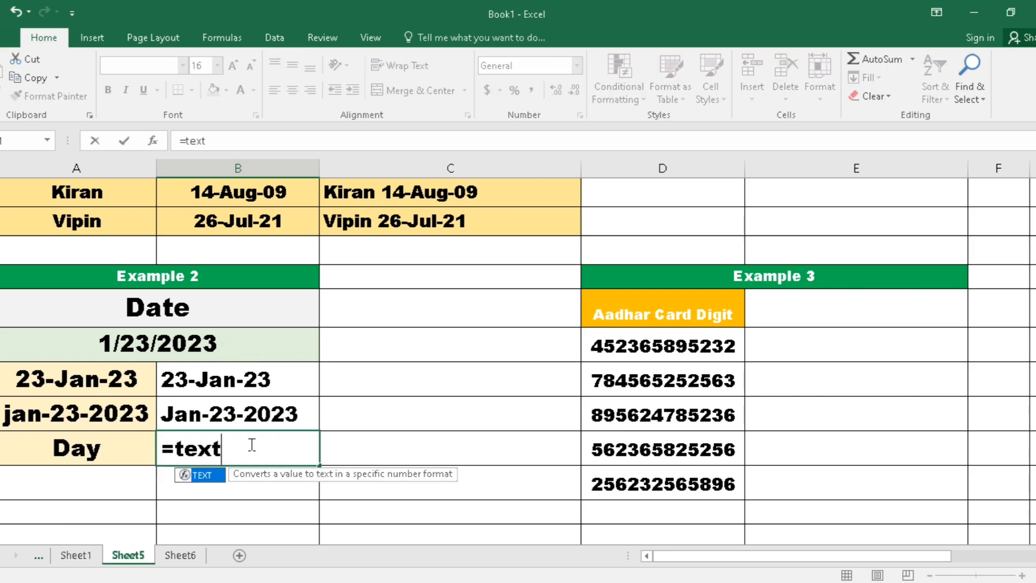
key(Tab)
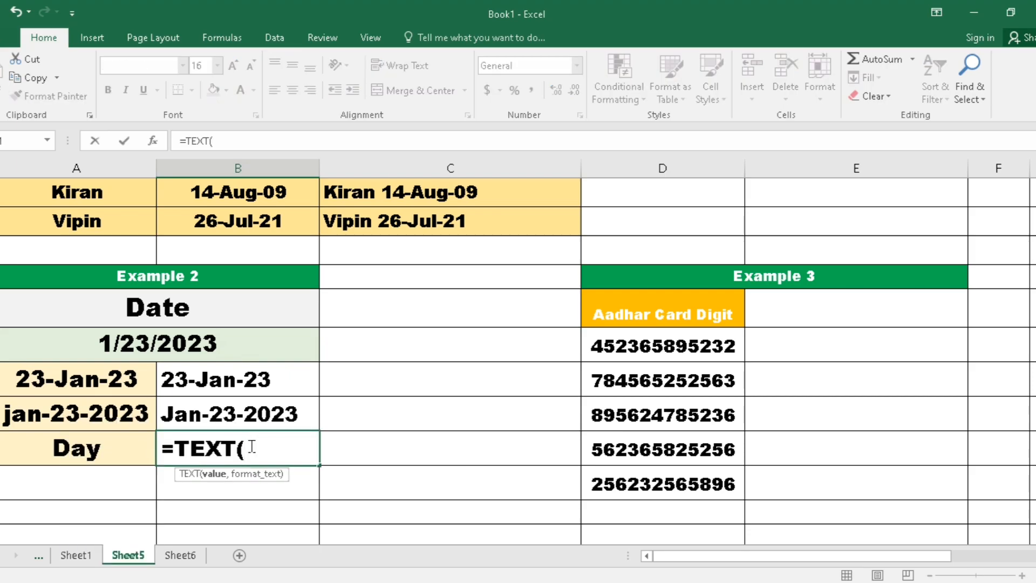
click(92, 346)
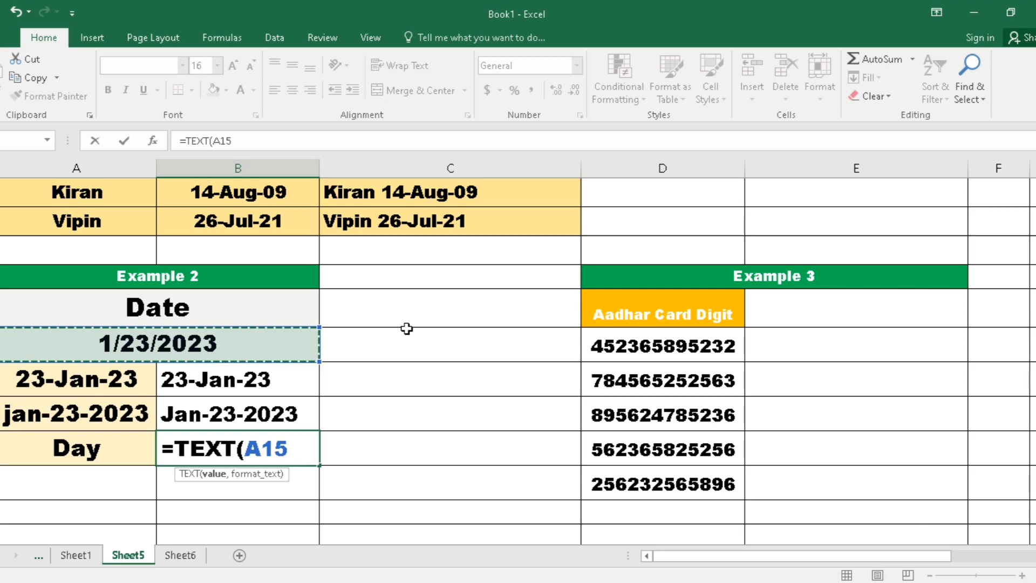
text(,)
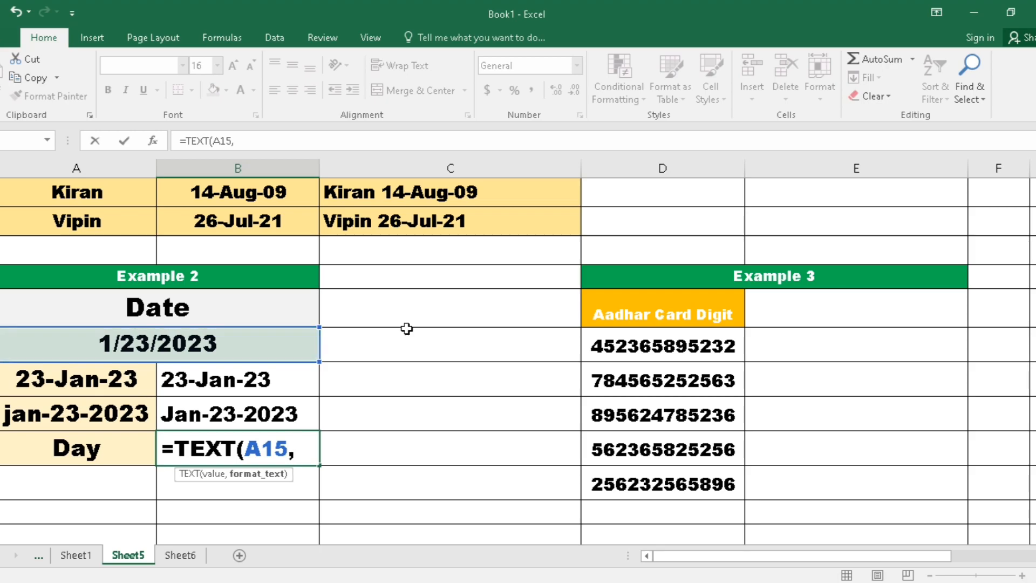
text("ddd"))
key(Return)
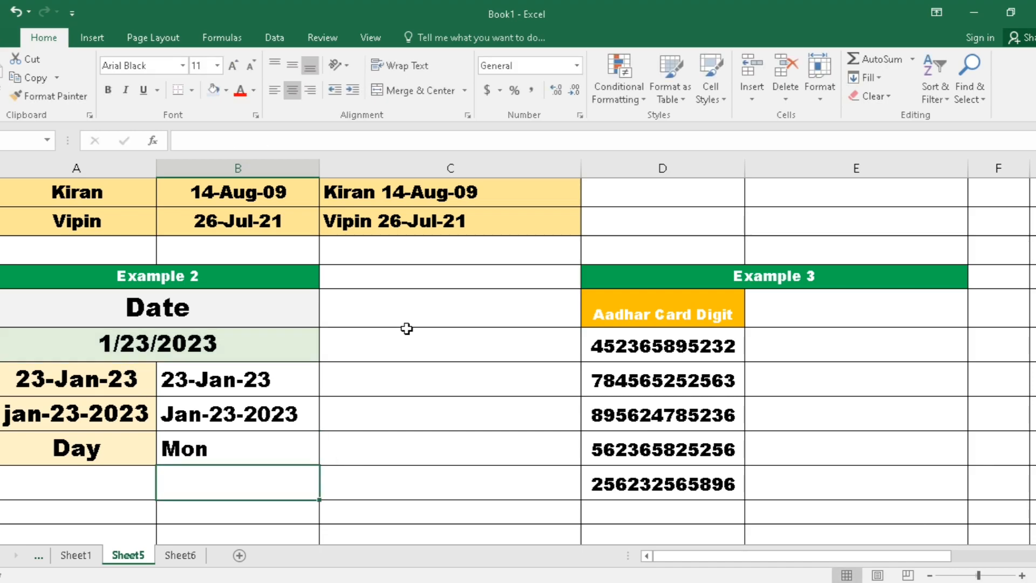
click(252, 440)
click(196, 344)
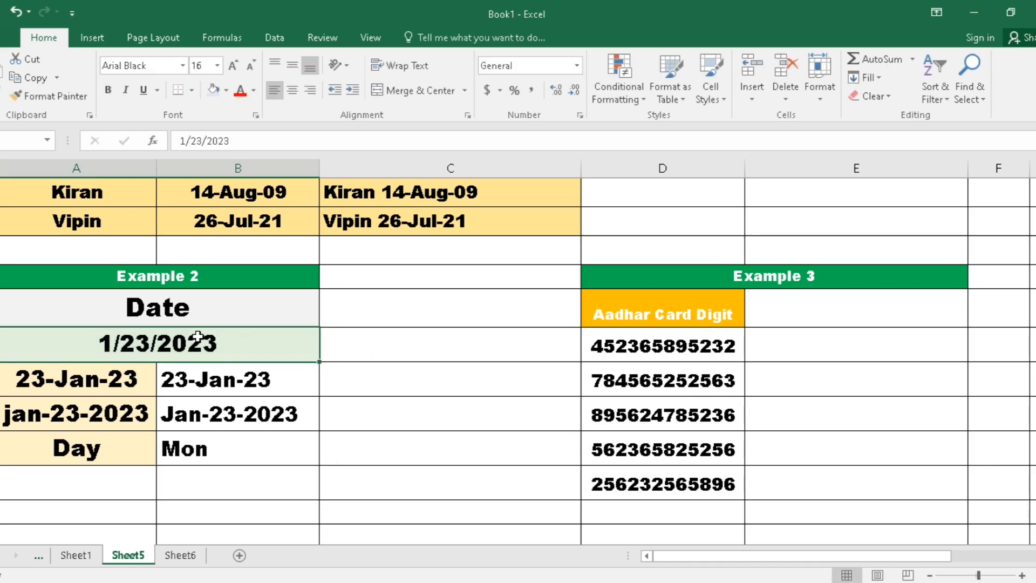
Step: Change the format code in the B18 formula to "dddd" for the full weekday name
click(251, 446)
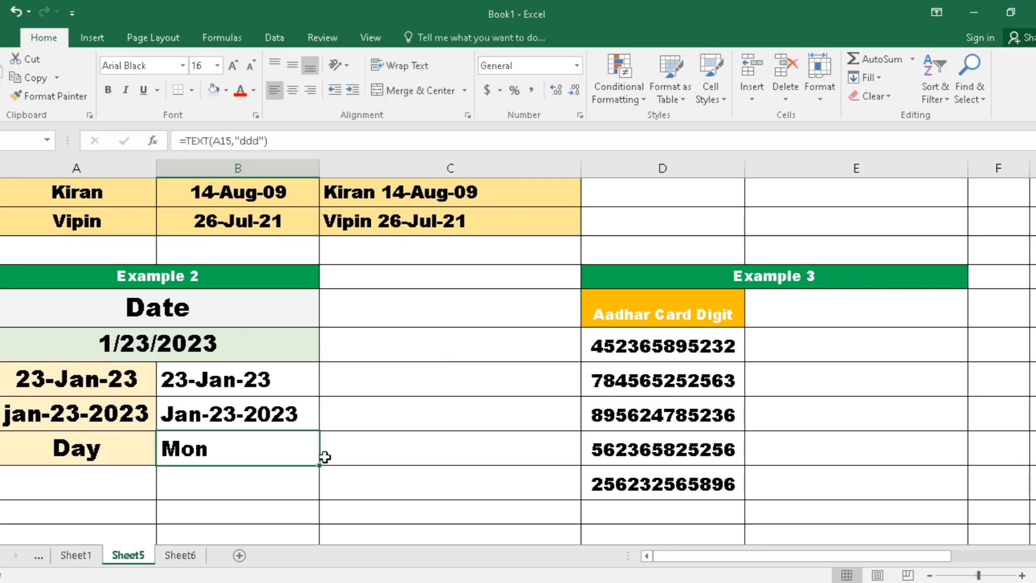
double_click(249, 454)
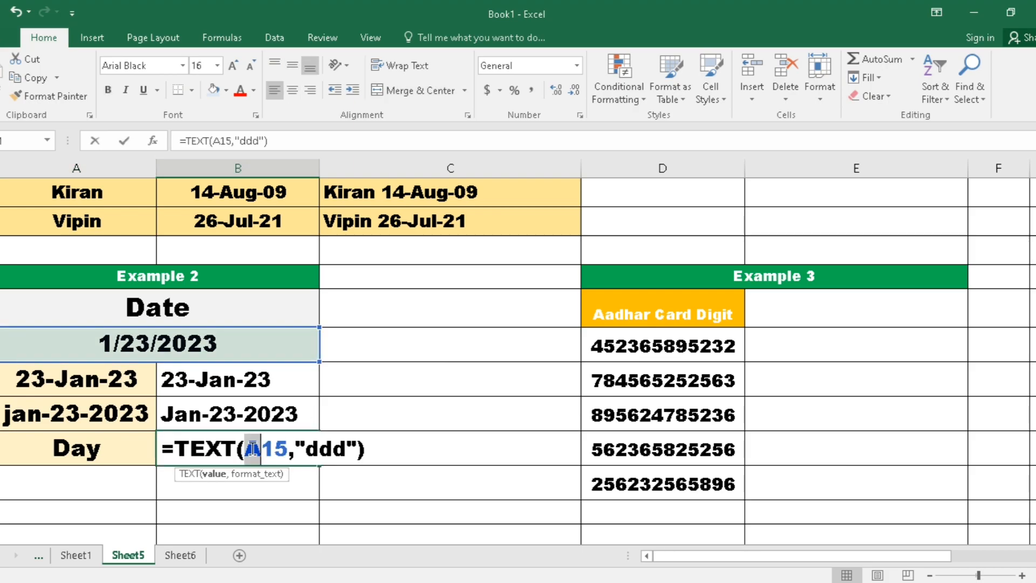
click(345, 447)
text(d)
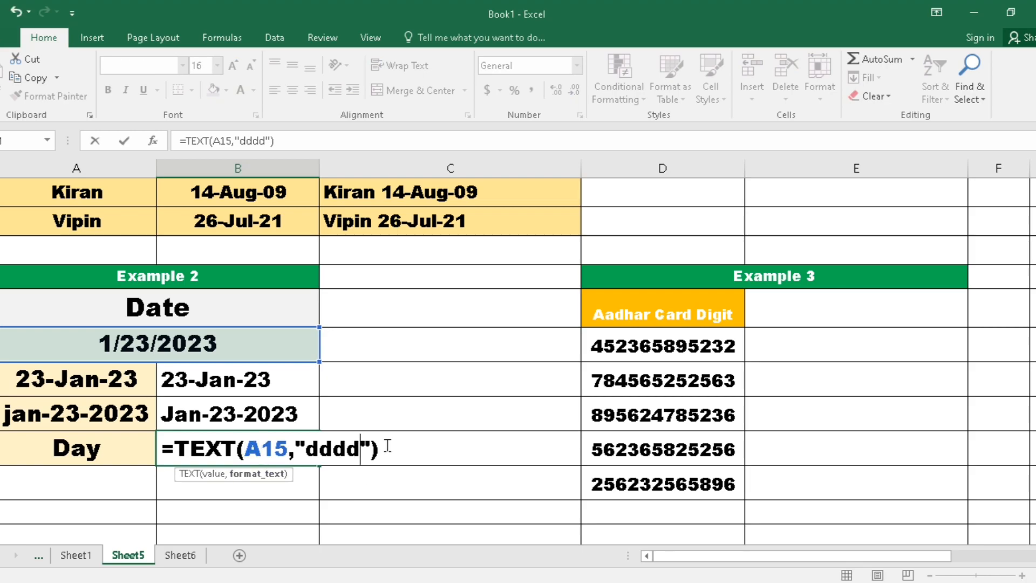
key(Return)
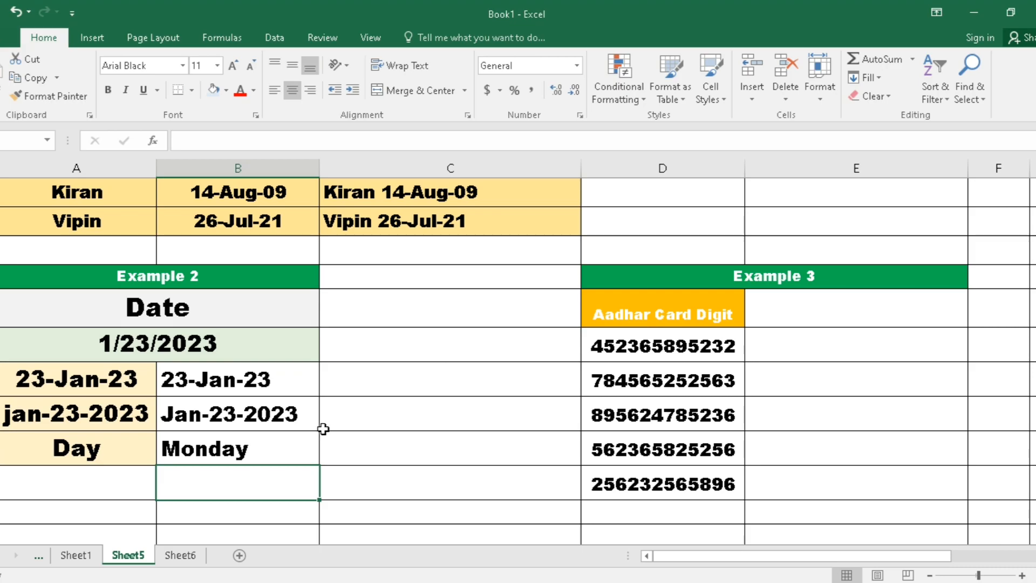
Step: Examine the Aadhar Card Digit numbers in Example 3 and the empty column beside them
drag(727, 556, 809, 560)
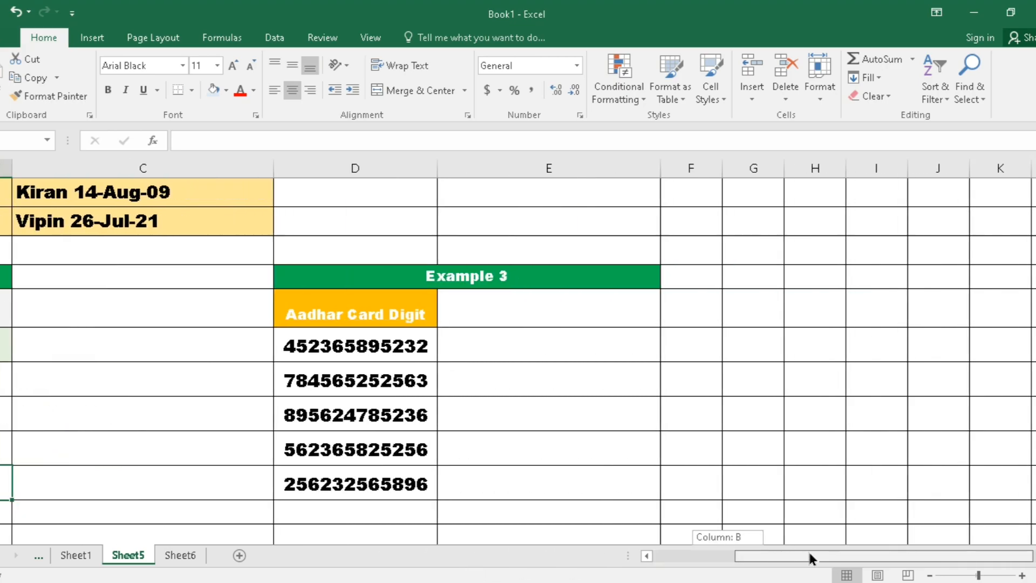
click(503, 298)
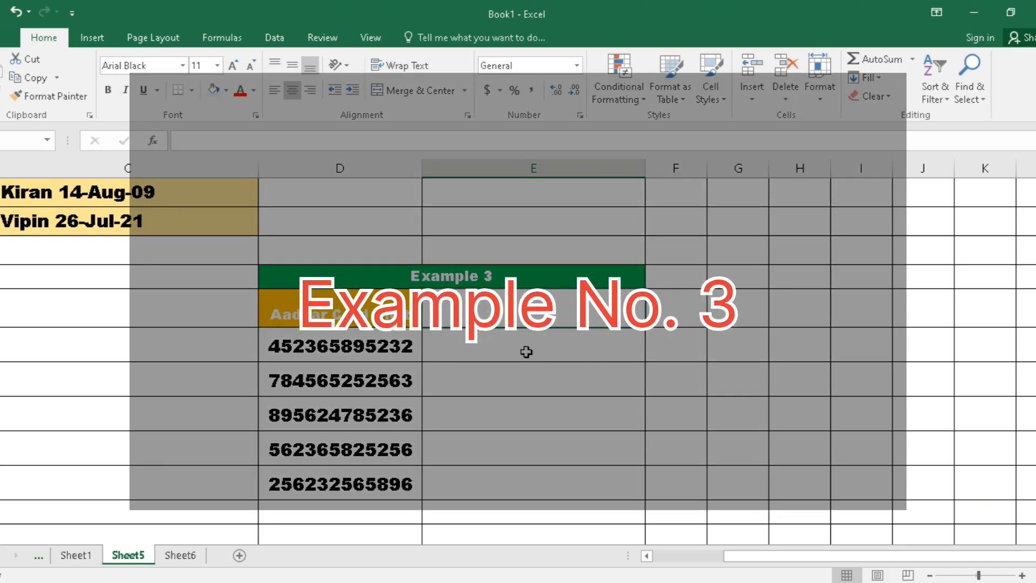
click(521, 358)
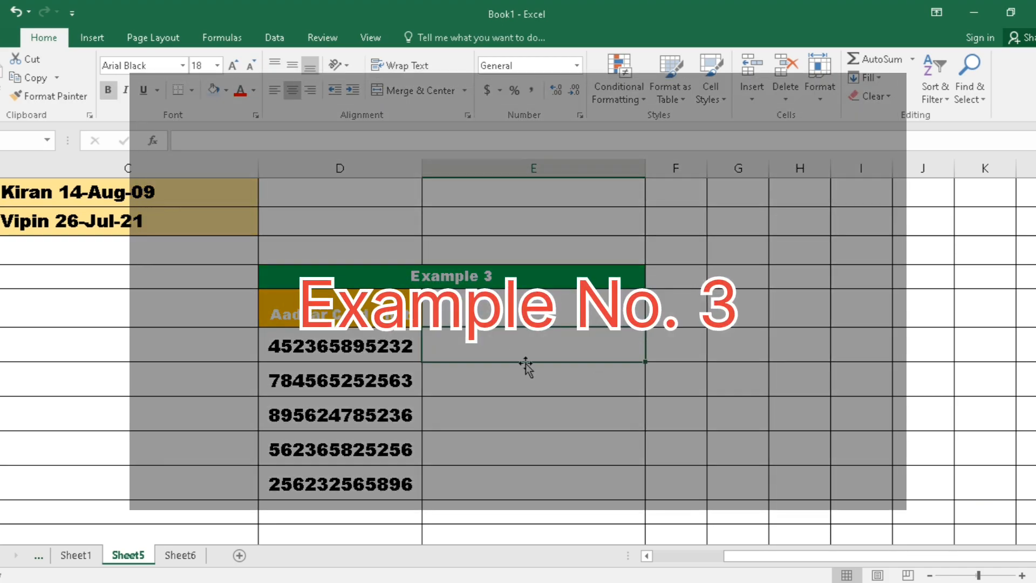
drag(358, 340, 357, 490)
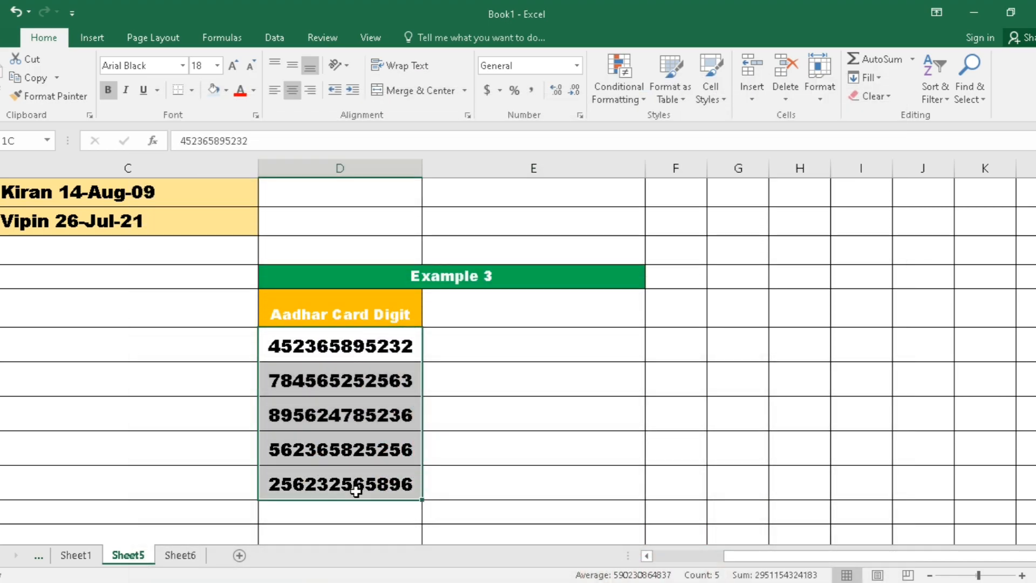
click(503, 348)
drag(335, 340, 335, 482)
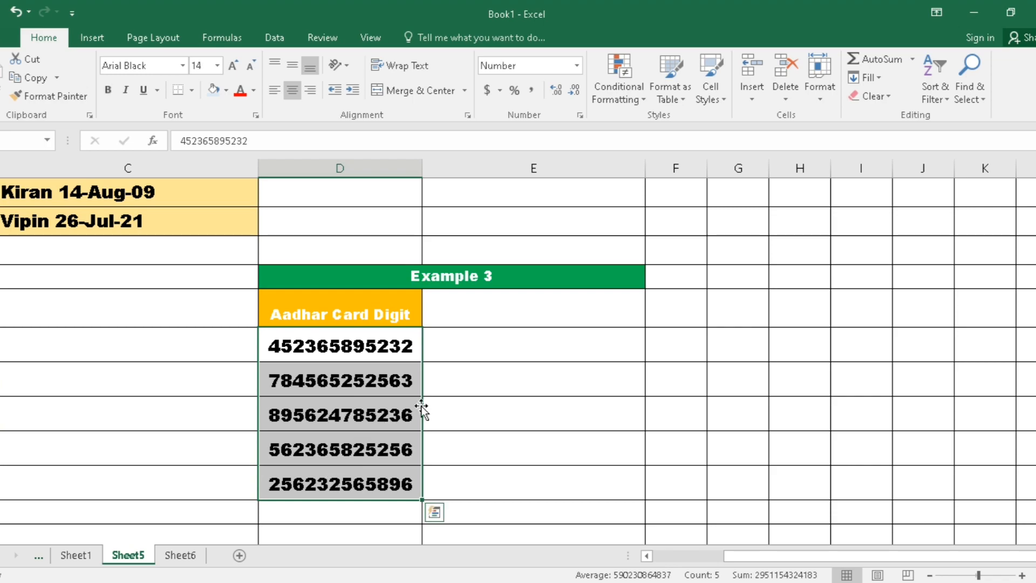
click(488, 344)
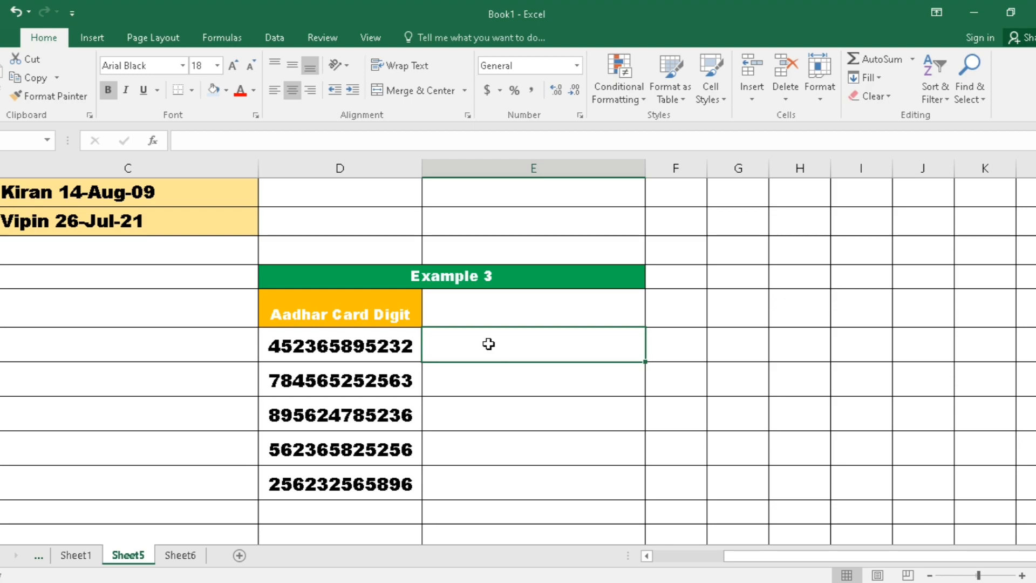
text(=)
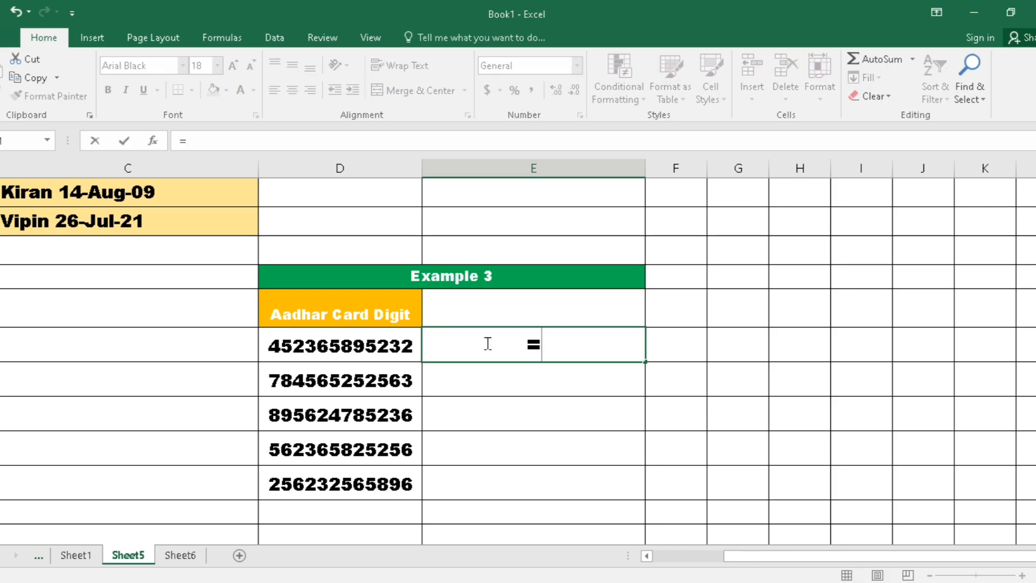
text(text)
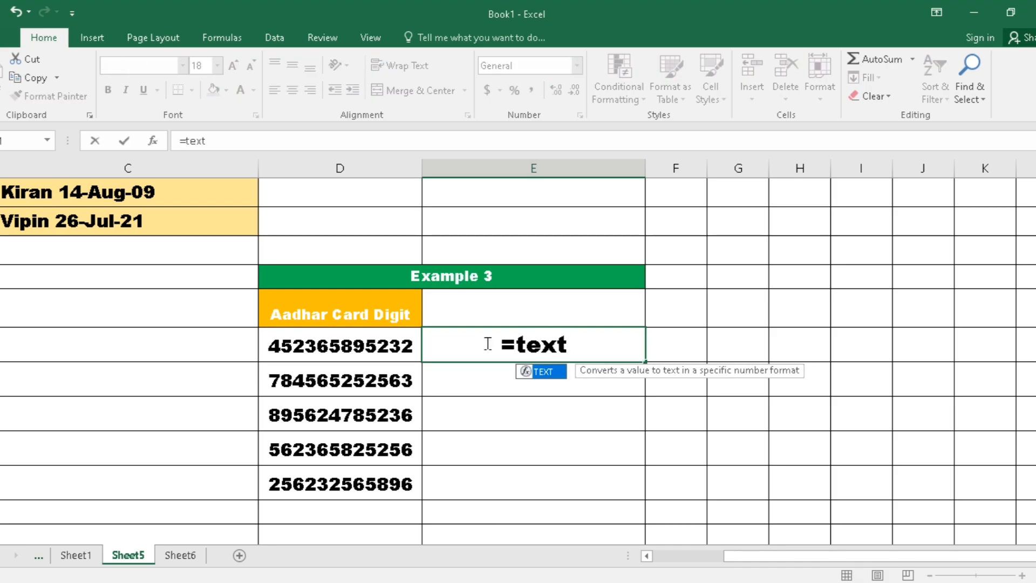
key(Tab)
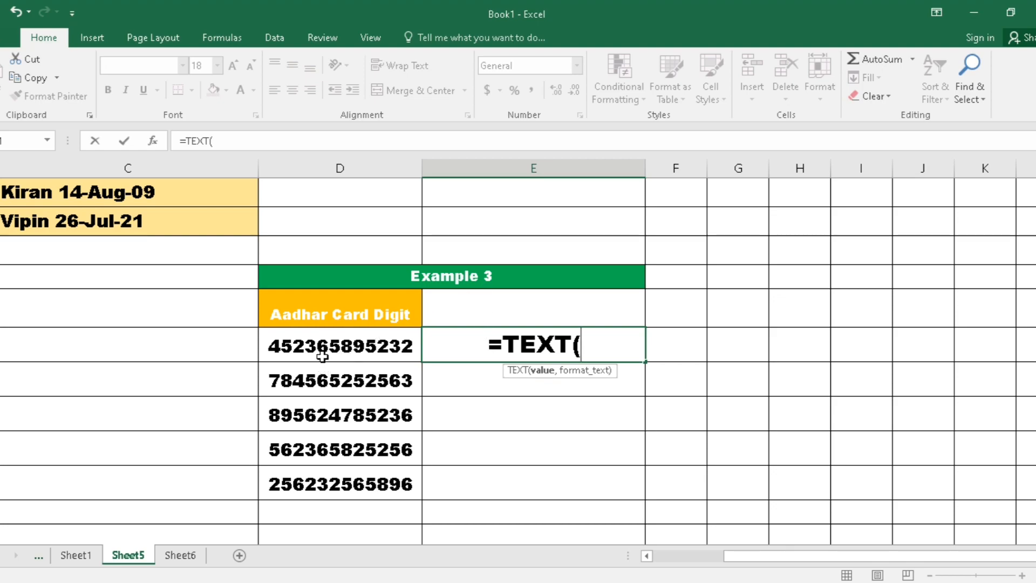
click(322, 357)
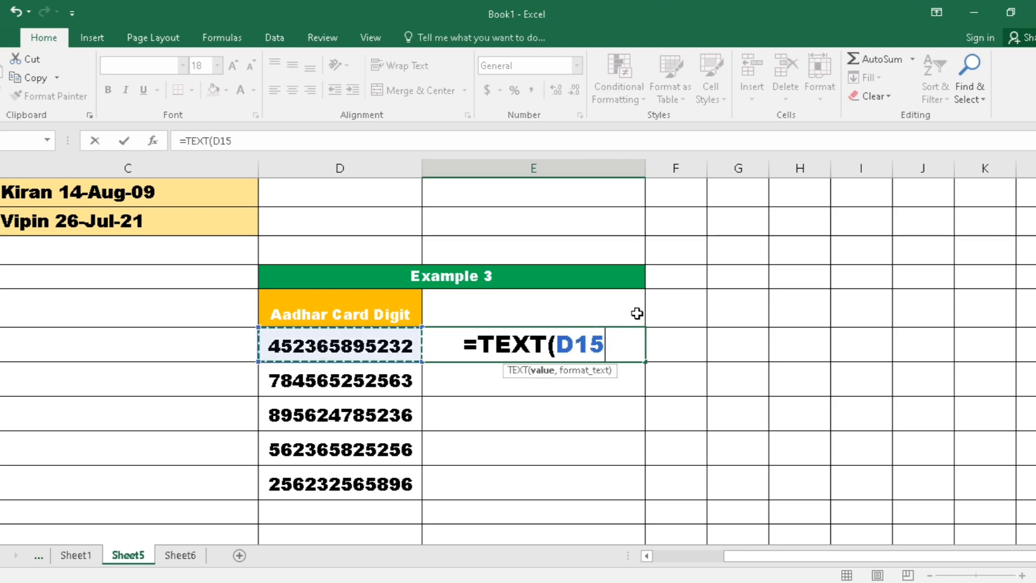
text(,")
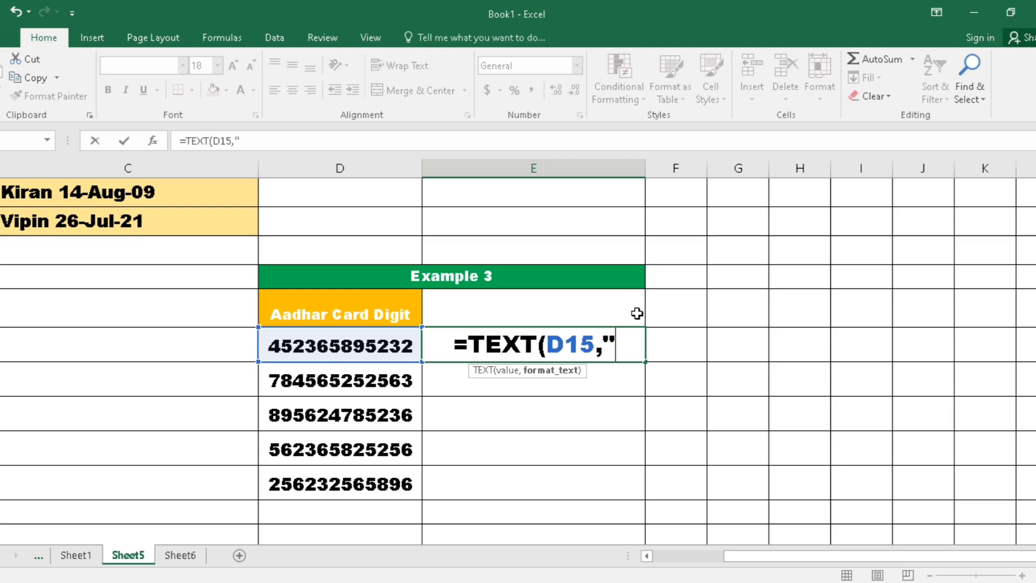
text(000)
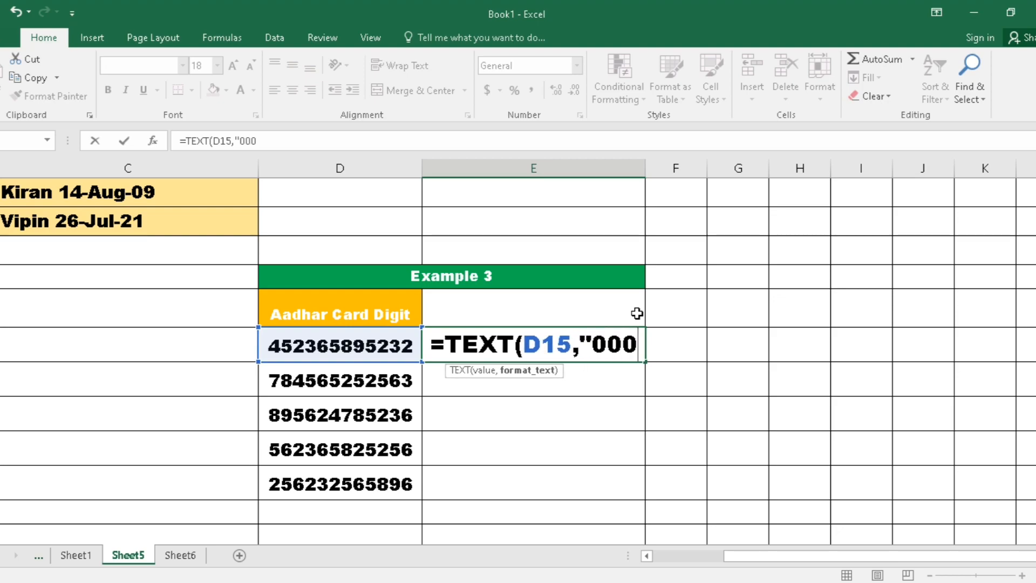
text( 000)
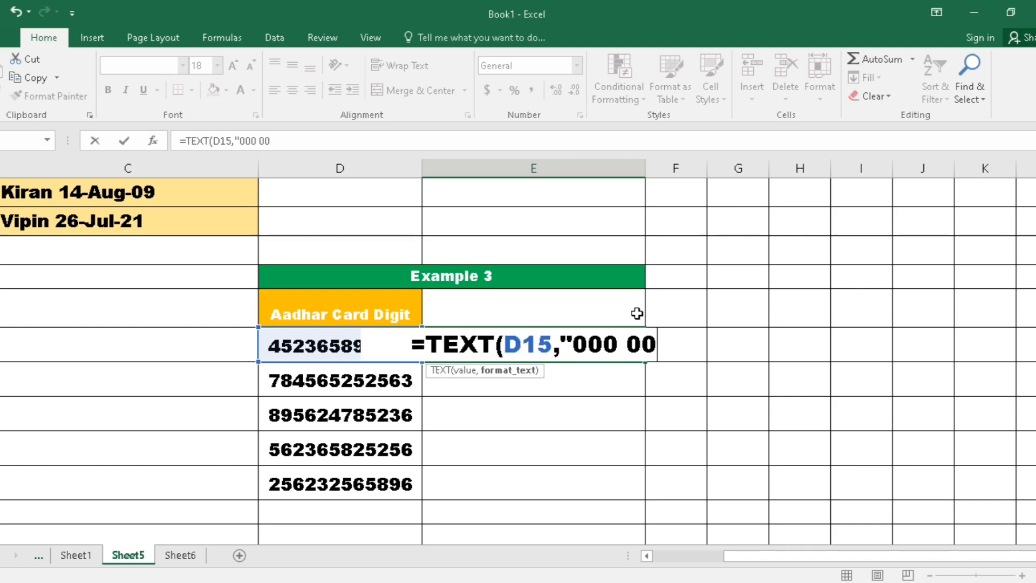
text(0 000)
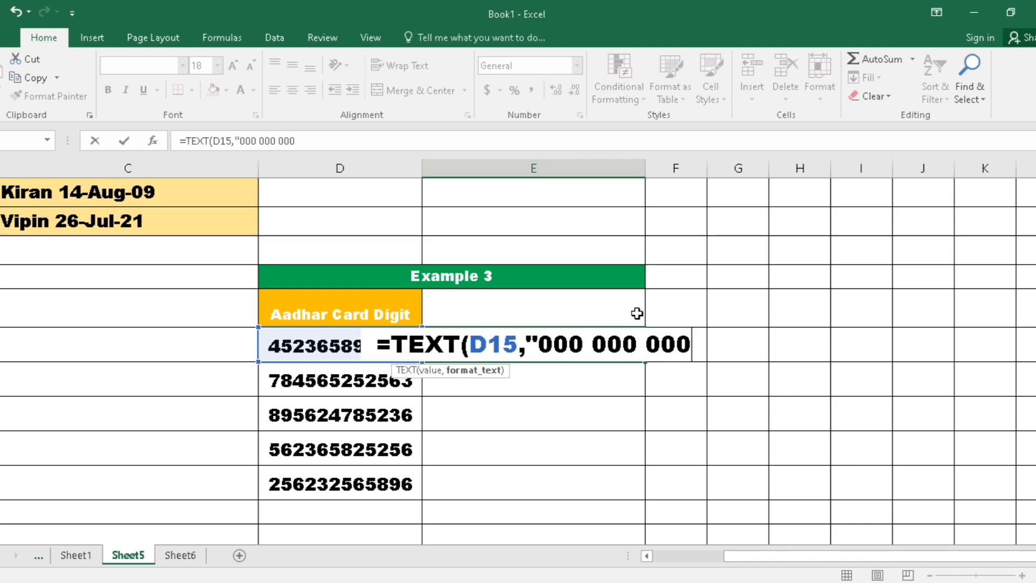
text( 000)
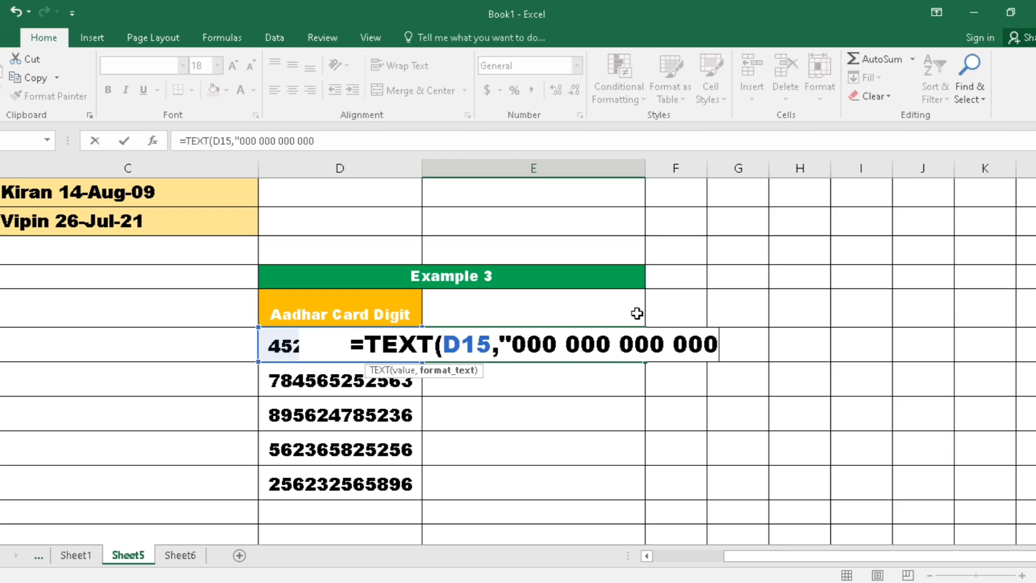
text("))
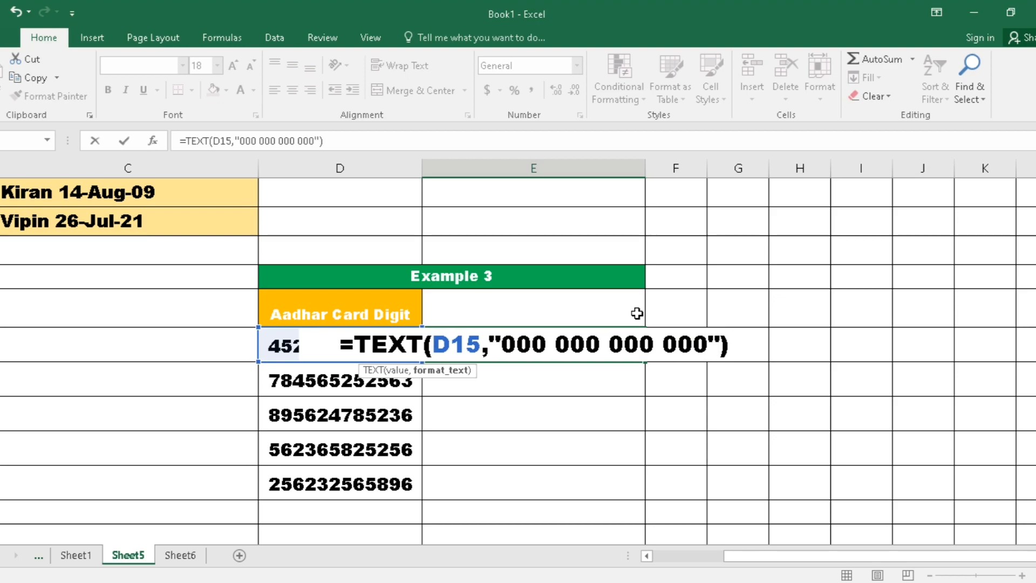
key(Return)
Step: Copy the E15 digit-grouping formula down through E19 for the remaining Aadhar card numbers
key(Up)
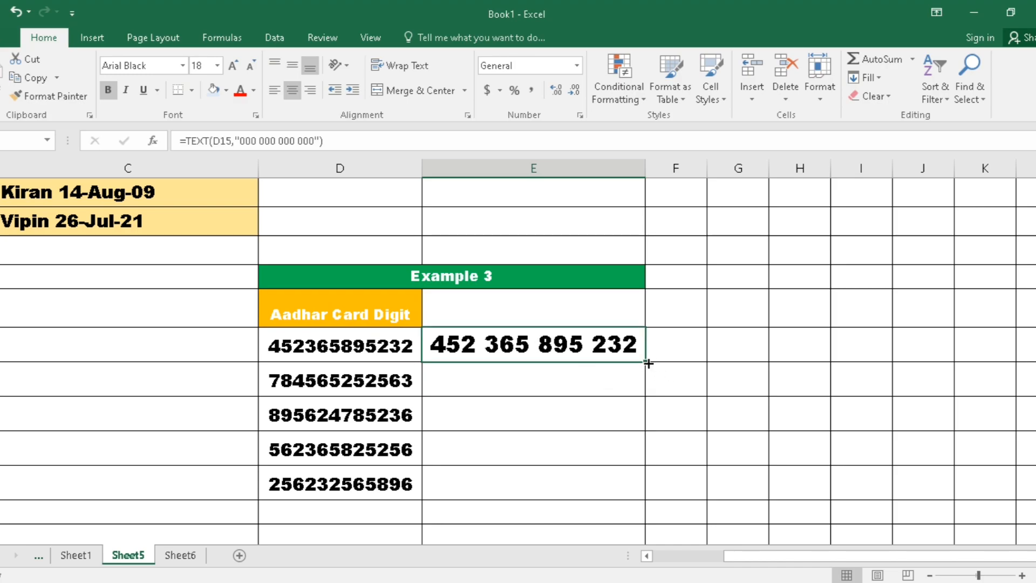
drag(647, 361, 643, 488)
click(545, 417)
click(823, 220)
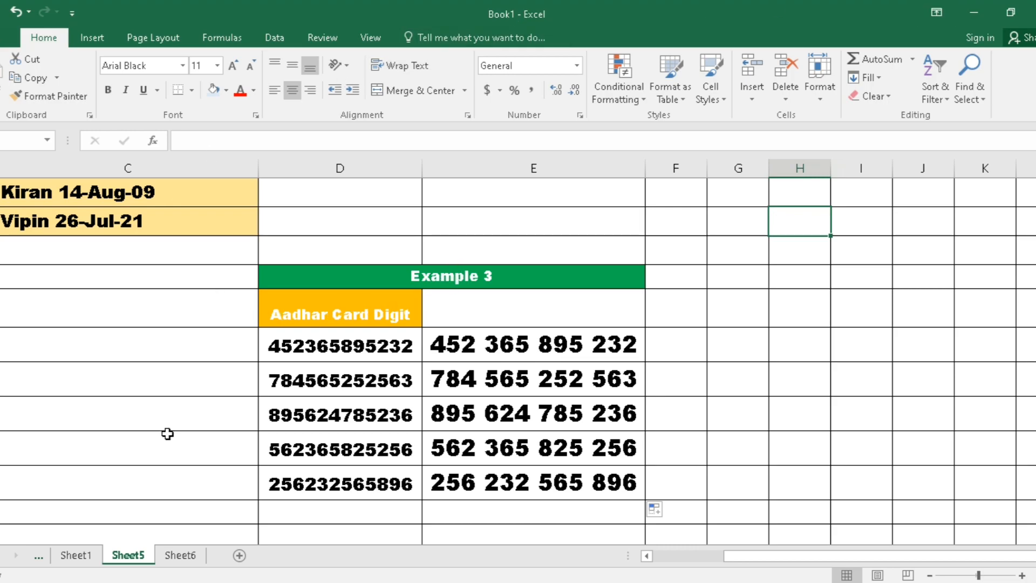
Step: Open Sheet6 and review the Dob dates and the empty MONTH Name, DAY Name and YEAR columns
click(184, 558)
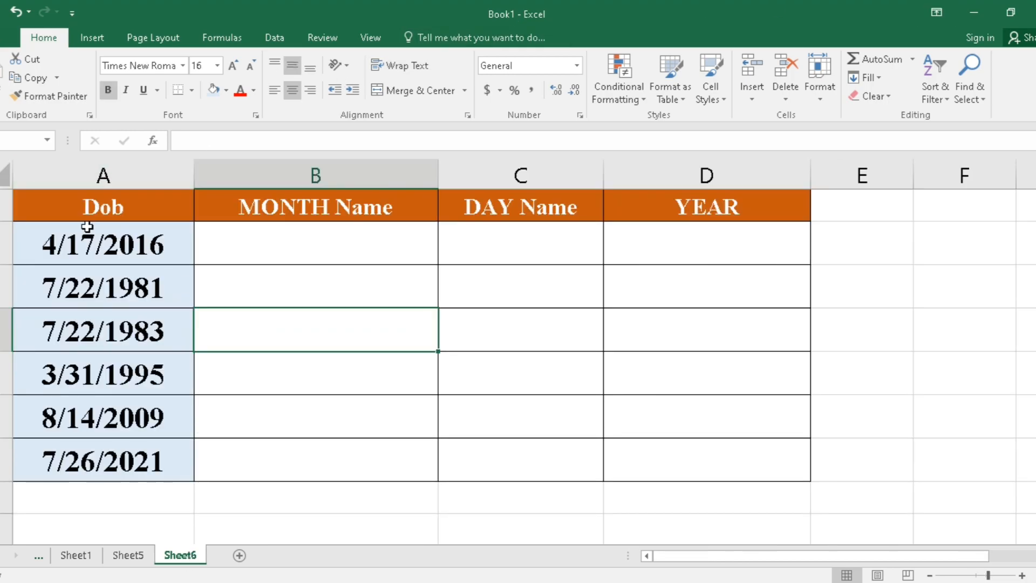
click(289, 241)
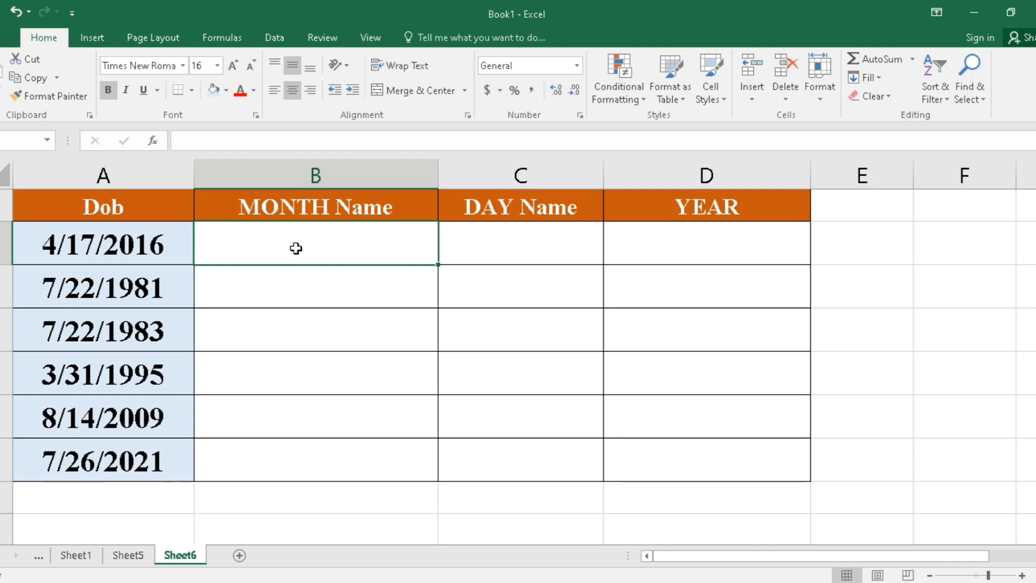
drag(112, 229, 133, 463)
click(278, 232)
click(491, 247)
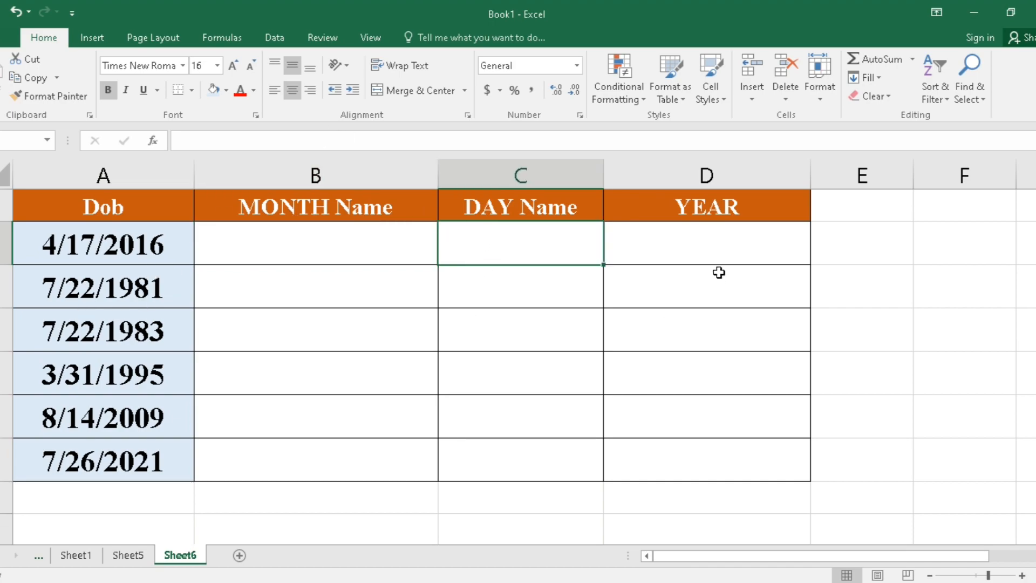
click(689, 240)
Step: In B2 under MONTH Name, extract the abbreviated month from the first Dob with the formula =TEXT(A2,"mmm")
click(298, 240)
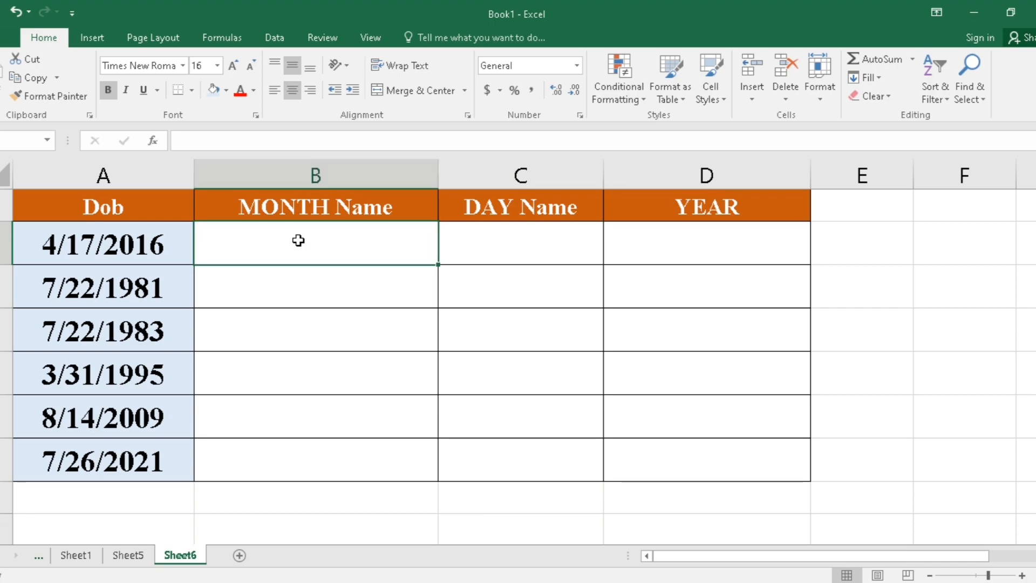
text(=tex)
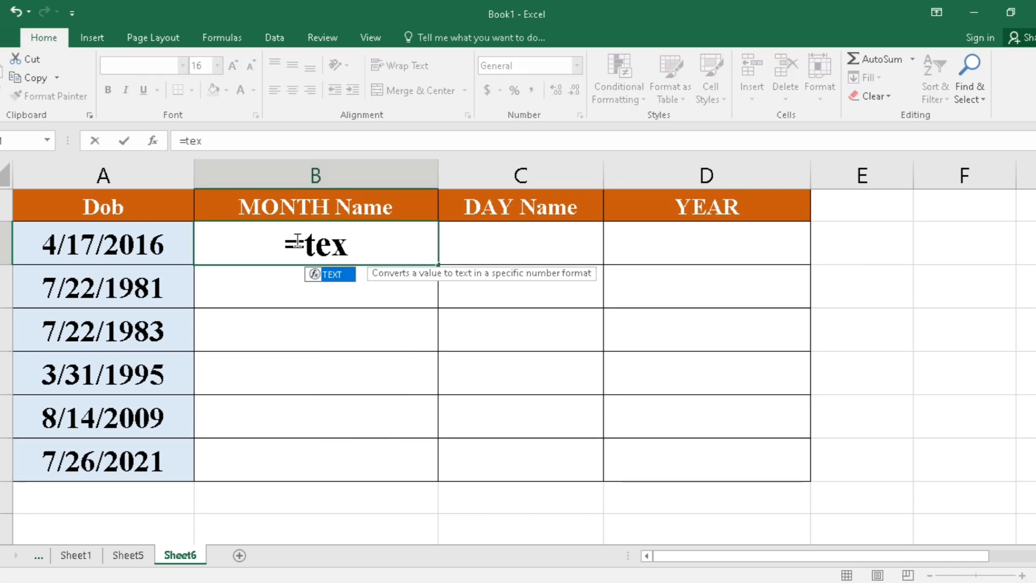
key(Tab)
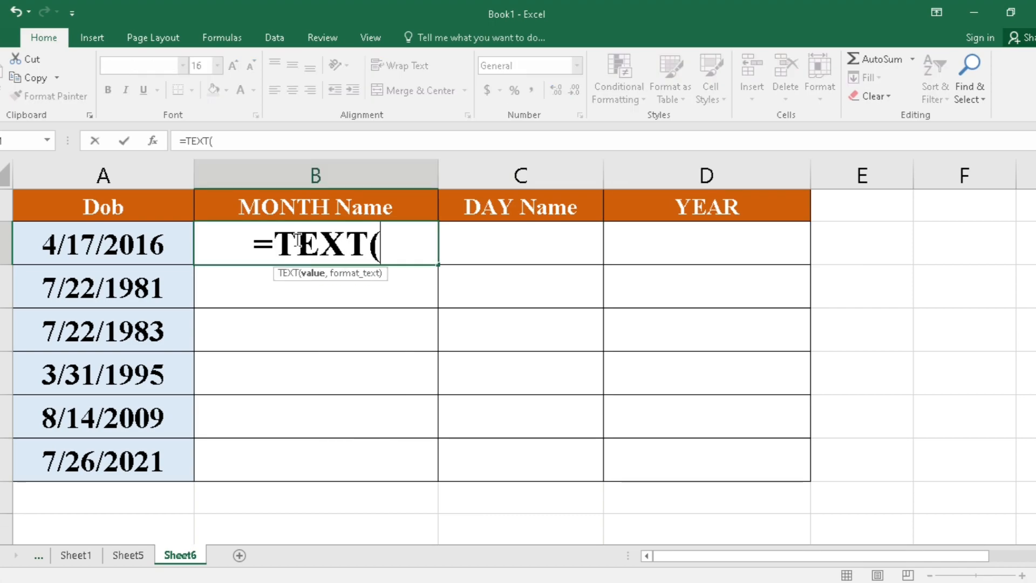
click(124, 242)
text(,)
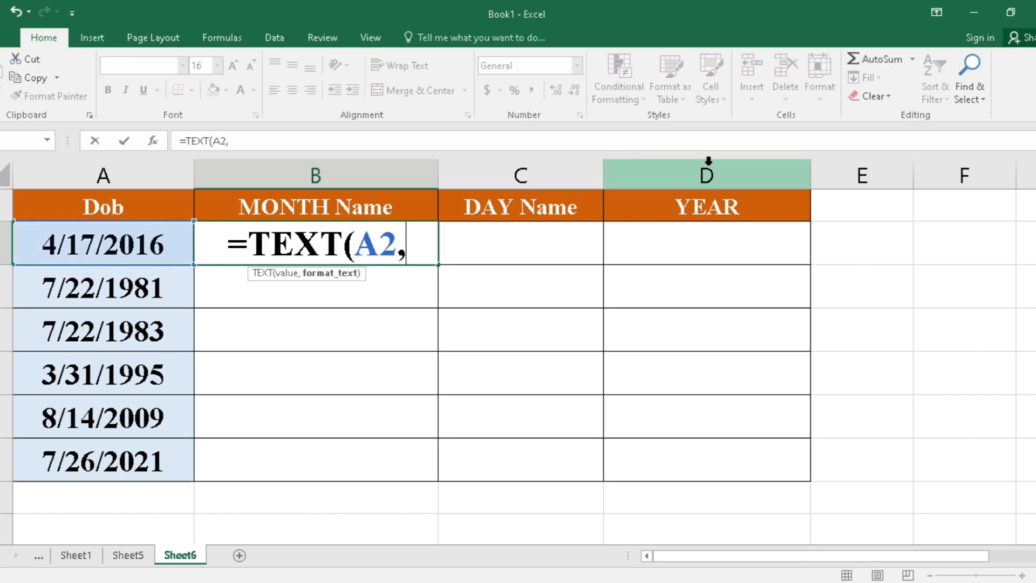
text("mmm")
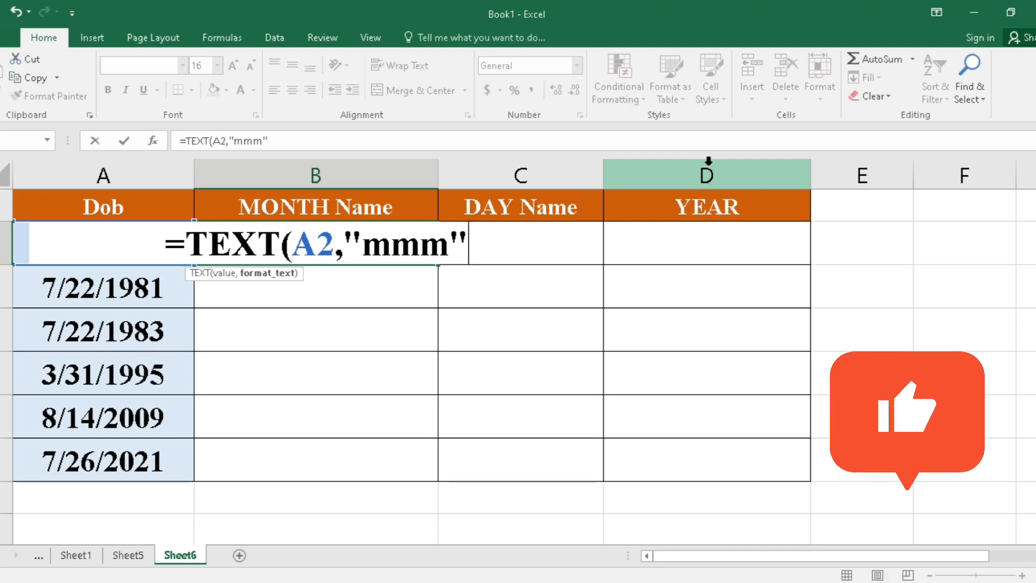
text())
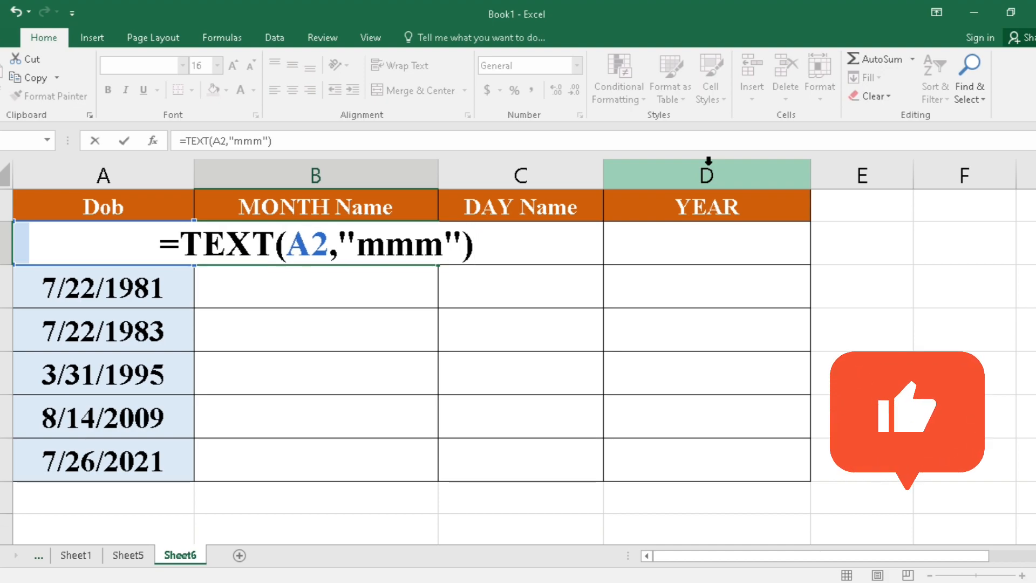
key(Return)
Step: Change the B2 format code to "mmmm" for the full month name and fill the formula down through B7
click(278, 239)
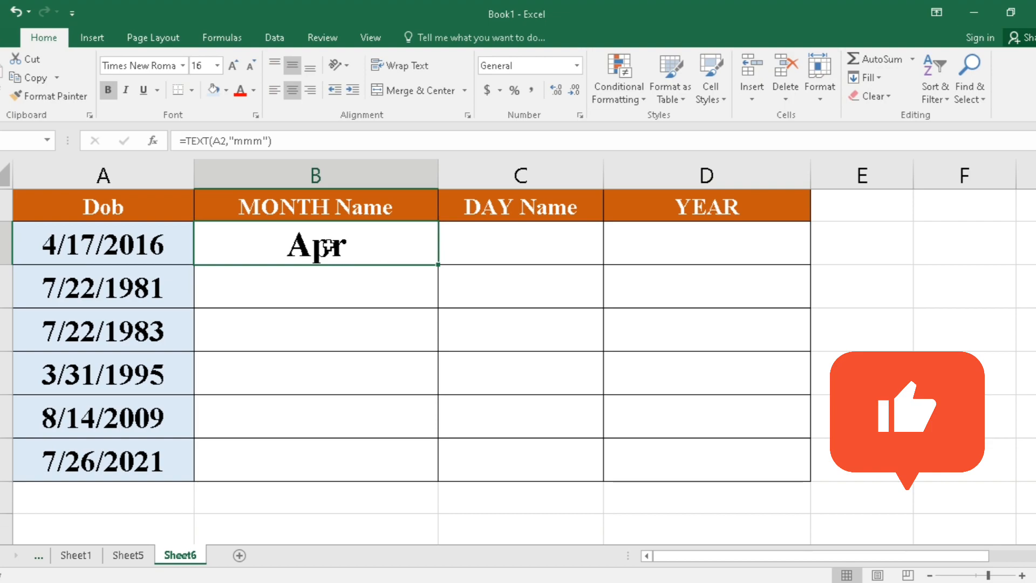
double_click(360, 245)
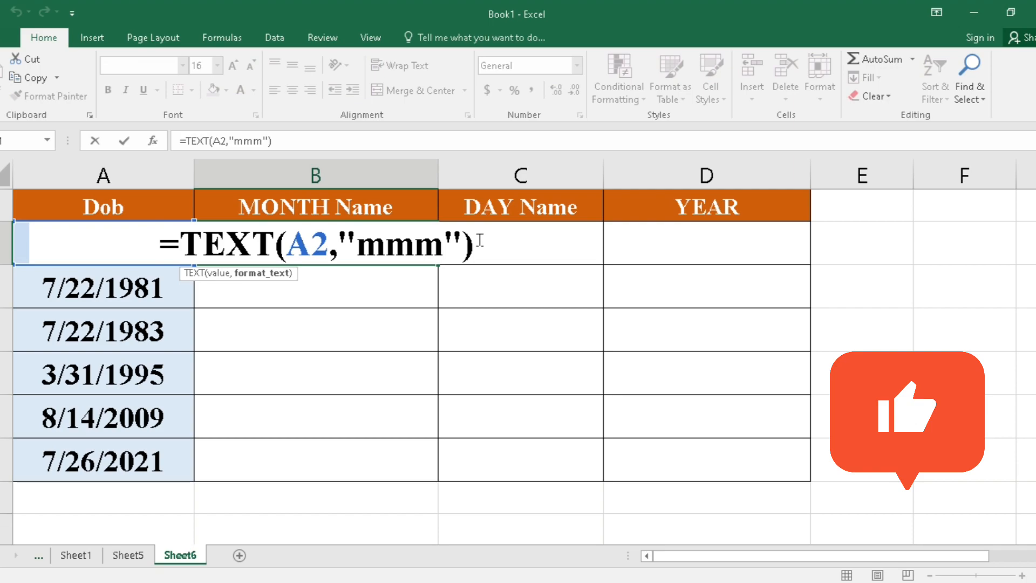
text(m)
key(Return)
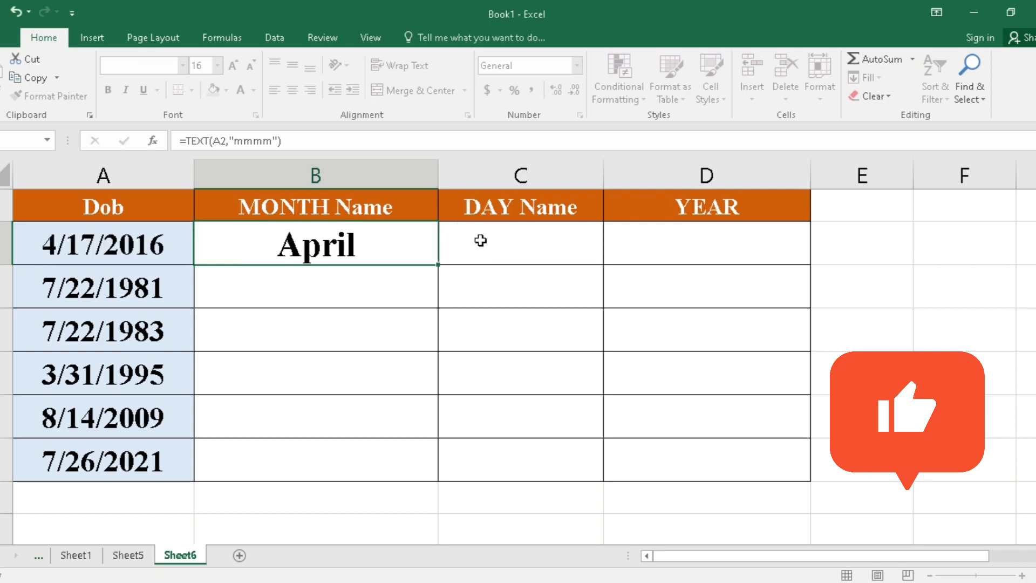
click(332, 251)
drag(437, 268, 428, 485)
Step: In C2 under DAY Name, extract the full weekday name from the first Dob with the formula =TEXT(A2,"DDDD")
click(532, 244)
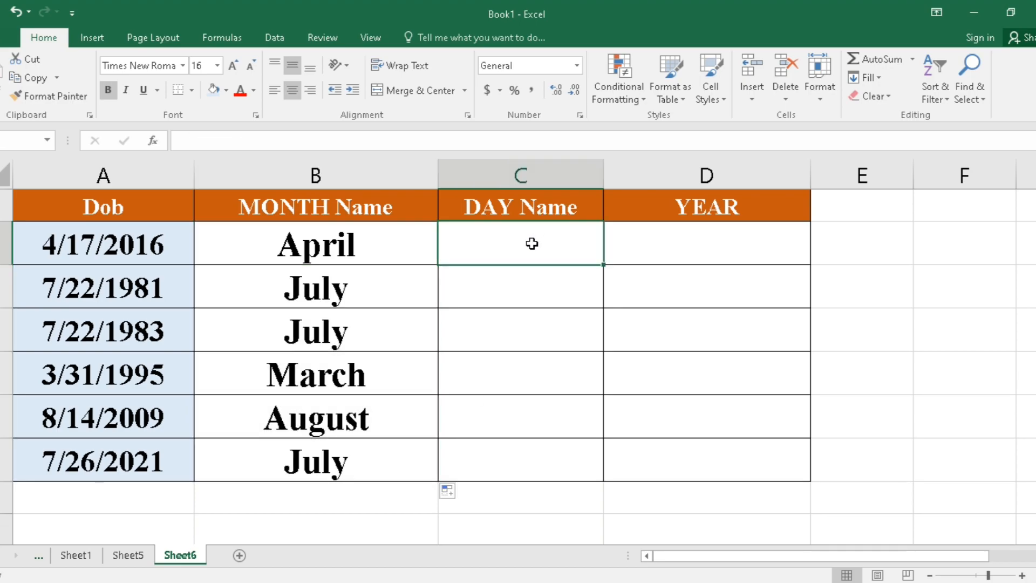
text(=)
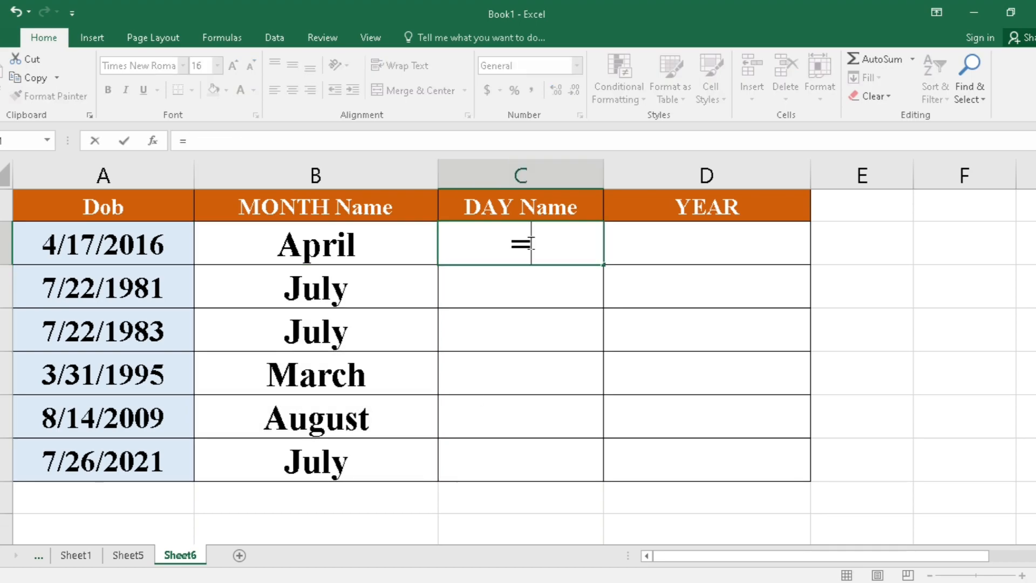
text(text()
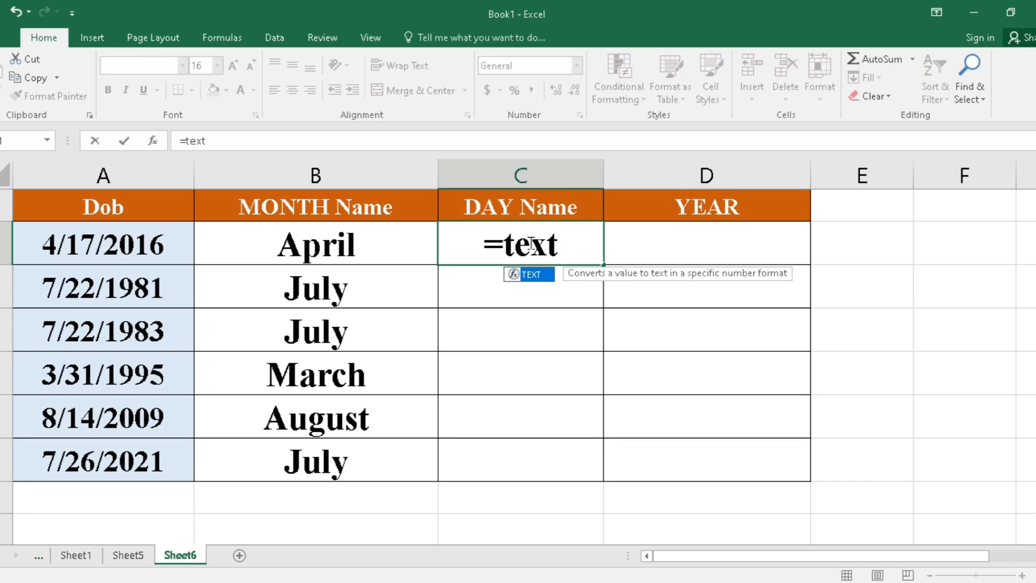
click(108, 251)
text(,)
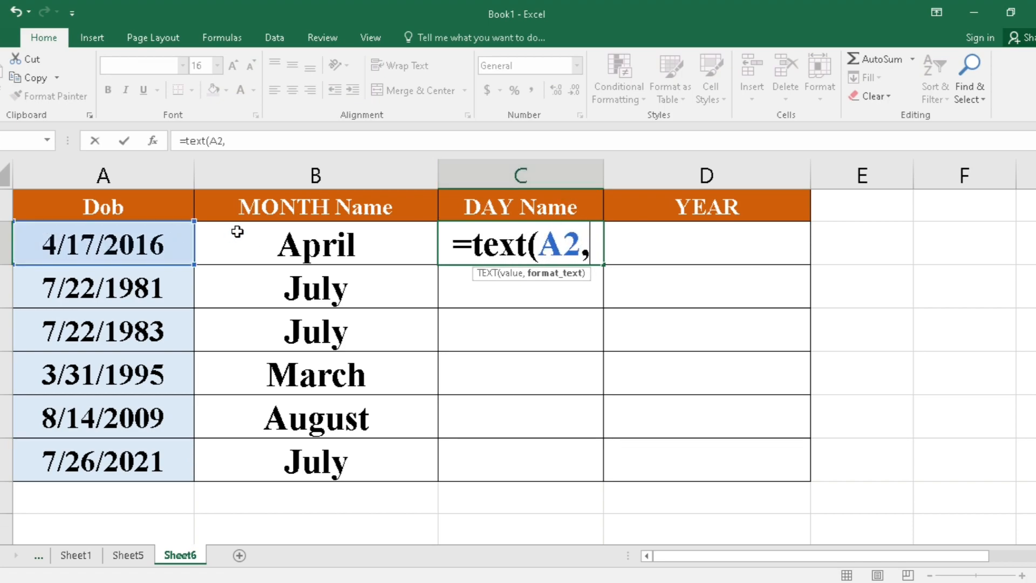
text("DD)
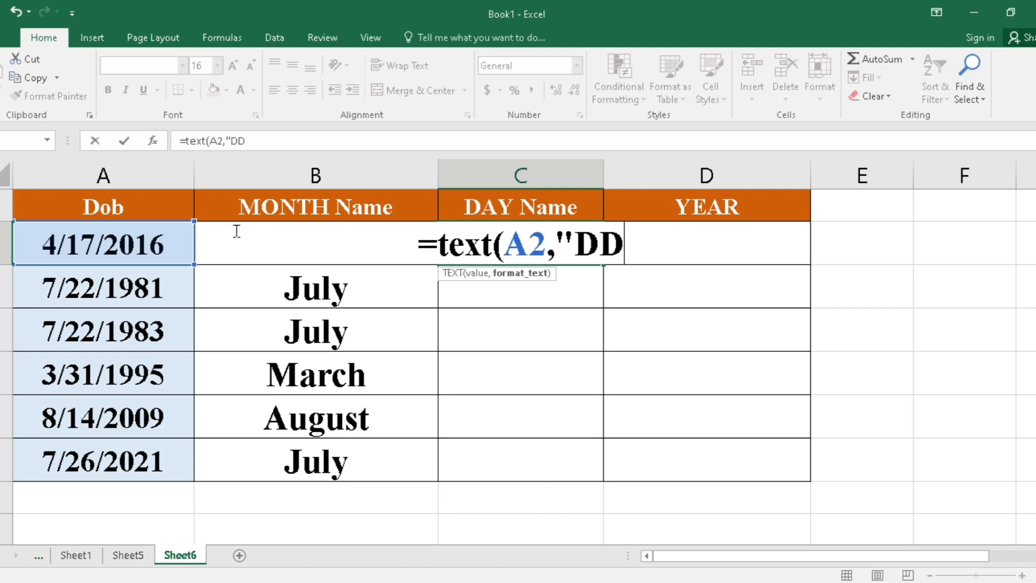
text(D)
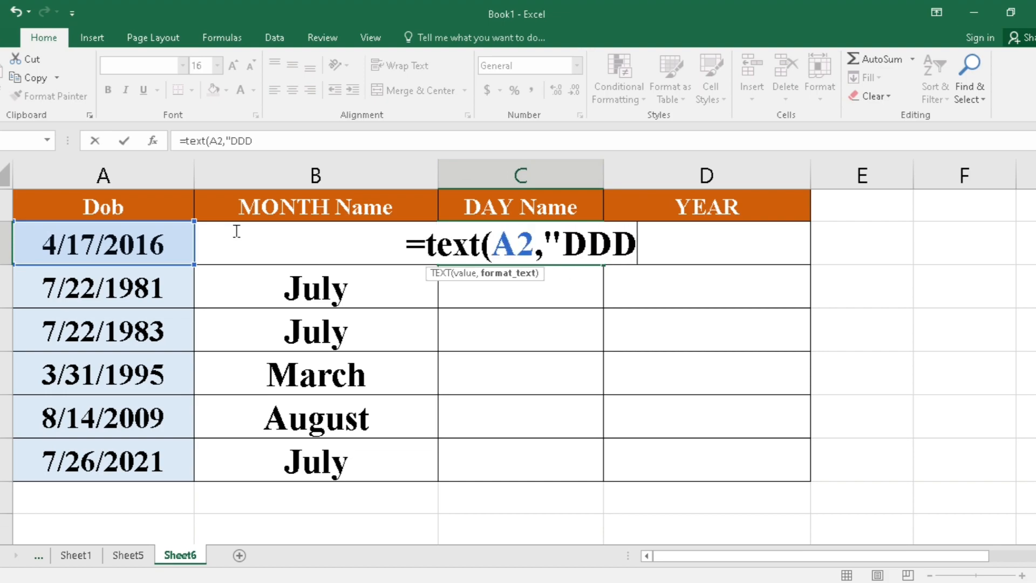
text(y)
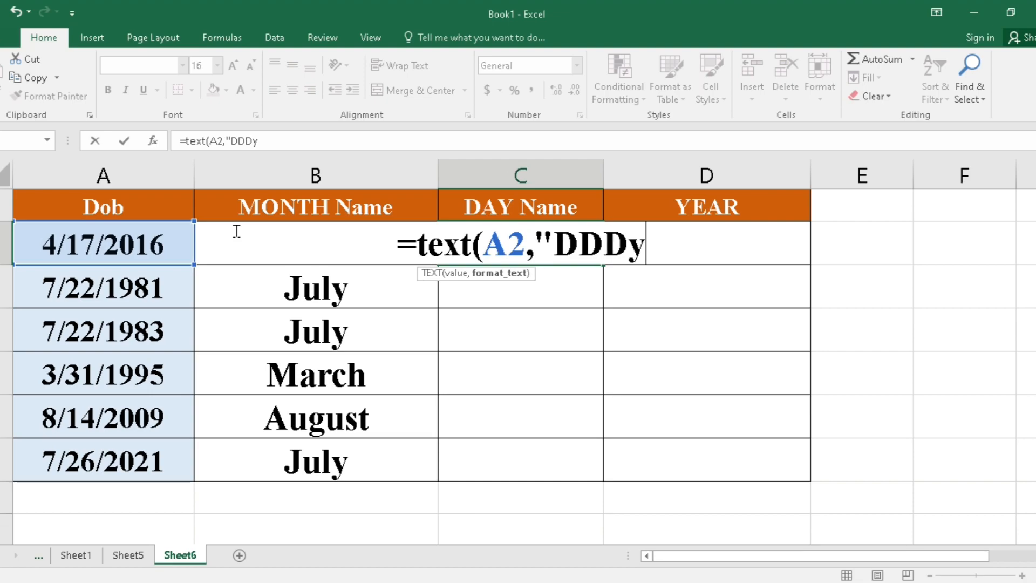
key(BackSpace)
text(D)
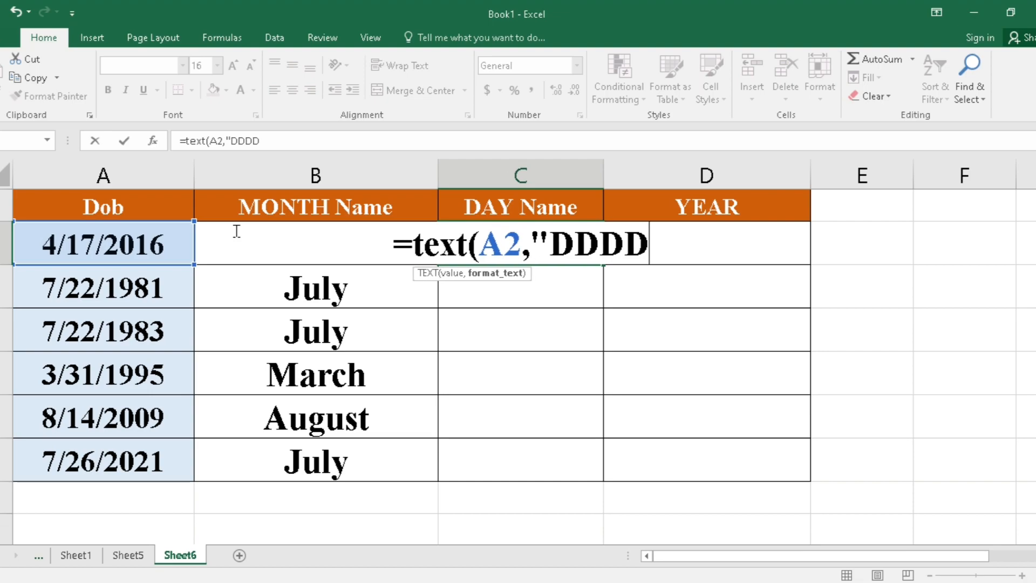
text("))
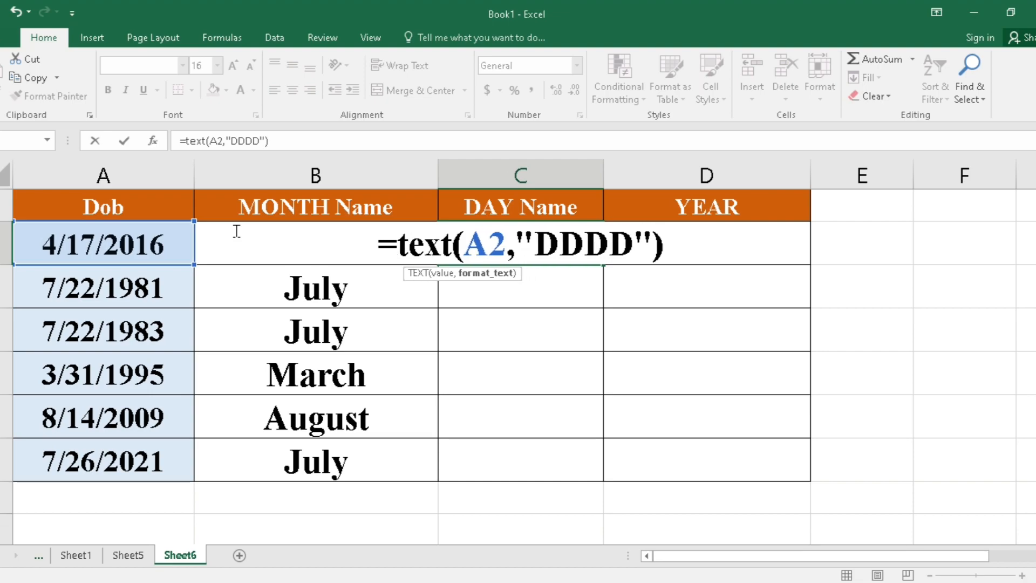
key(Return)
click(499, 238)
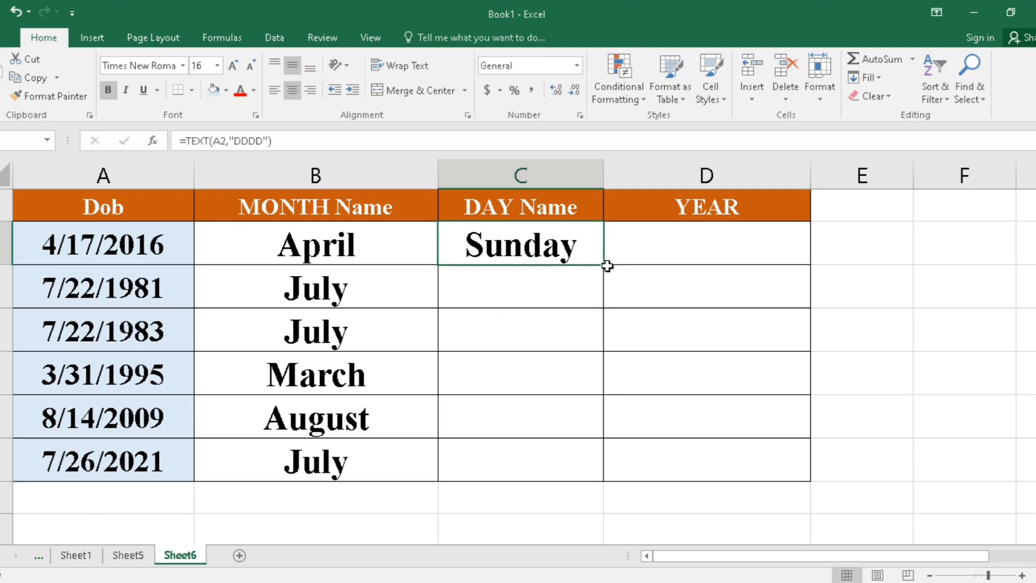
Step: Fill the DAY Name formula from C2 down through C7 and autofit column C's width to the weekday names
drag(603, 264, 592, 474)
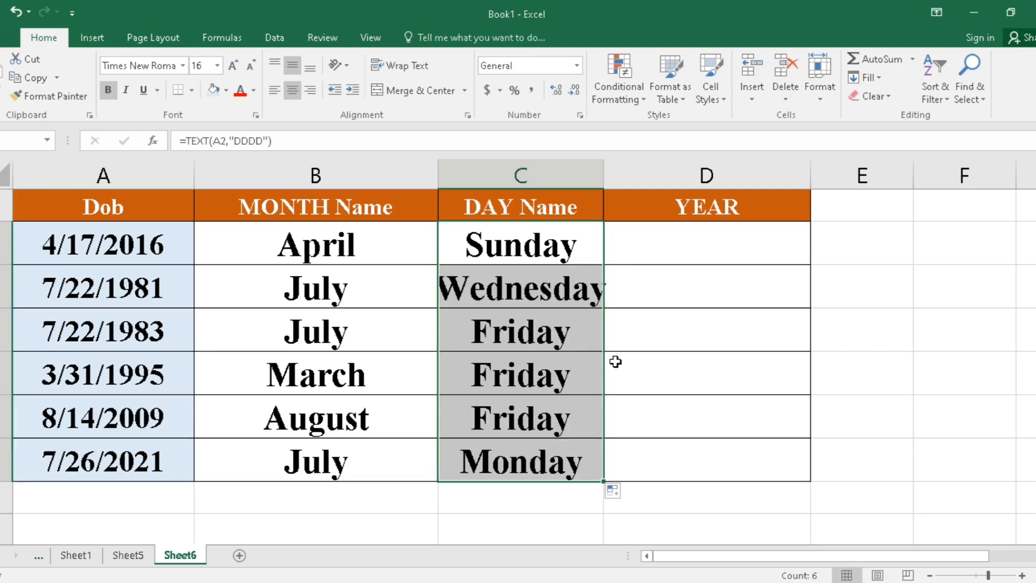
double_click(603, 181)
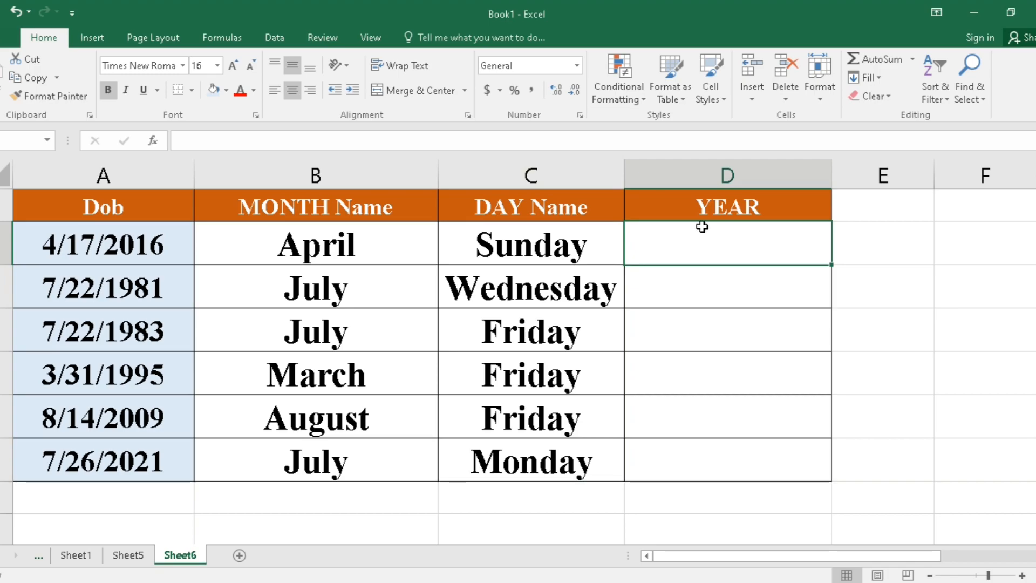
Step: In D2 under YEAR, extract the four-digit year from the first Dob with the formula =TEXT(A2,"YYYY")
text(=)
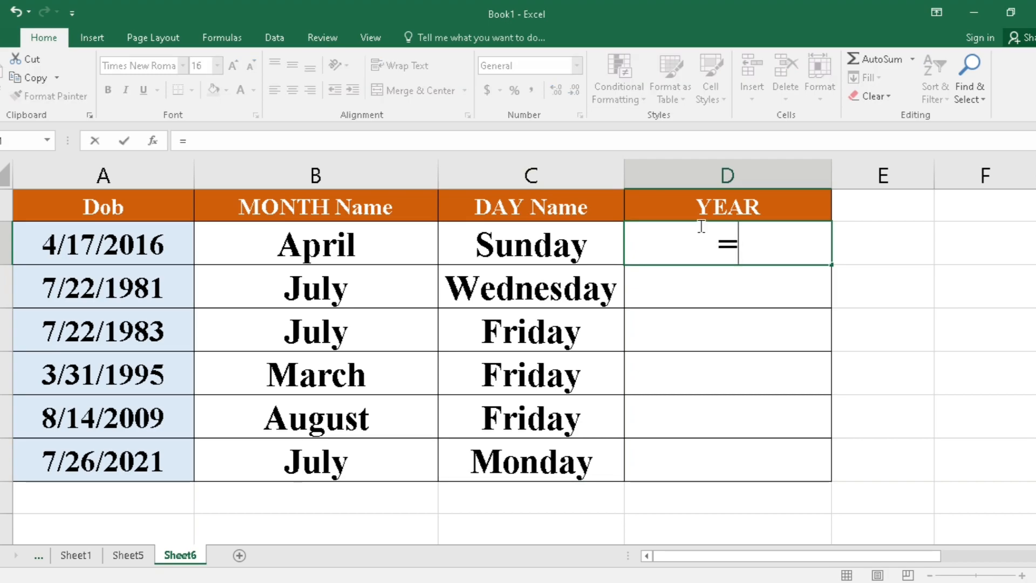
text(te)
key(Tab)
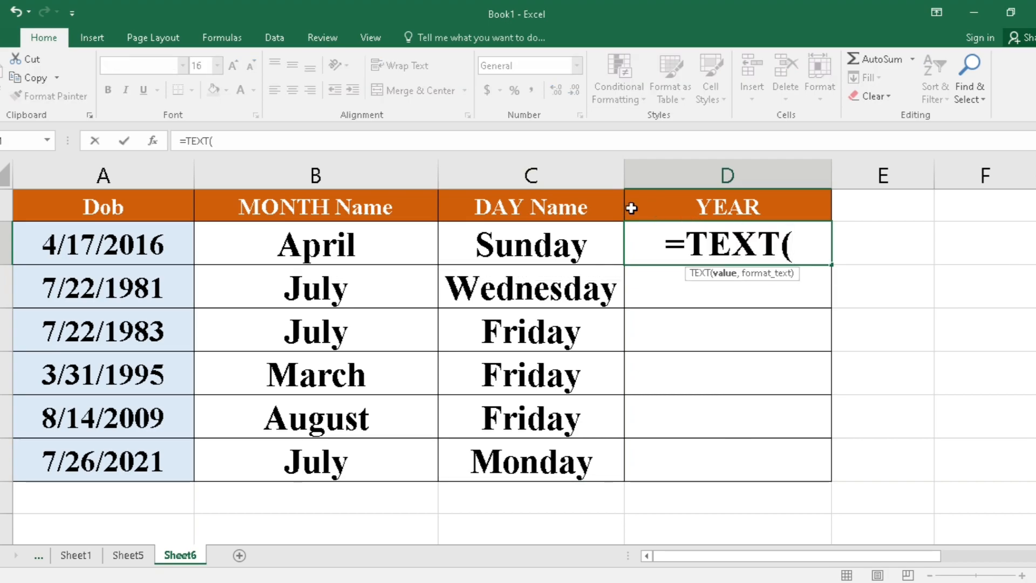
click(111, 246)
text(,"Y)
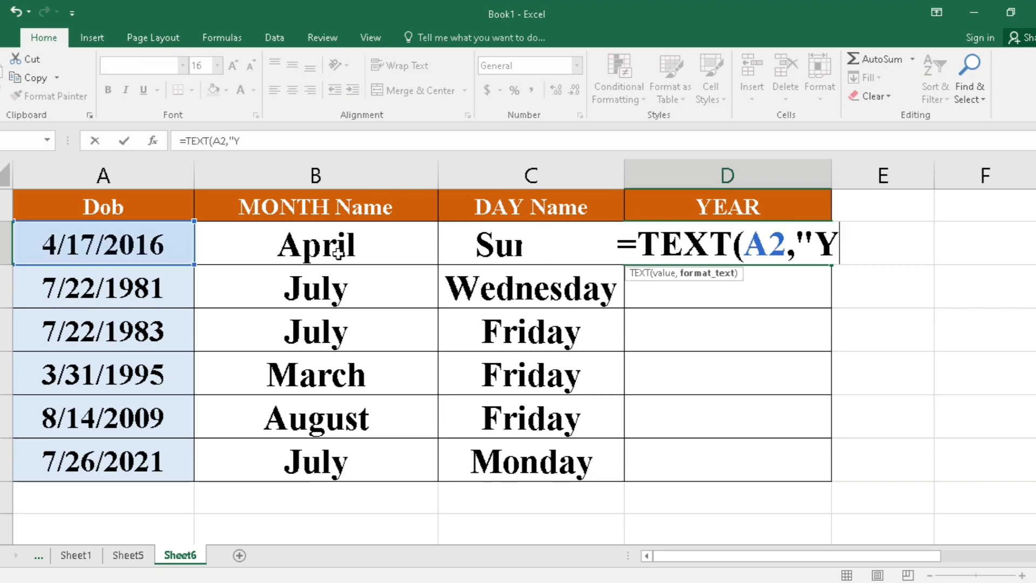
text(YYY)
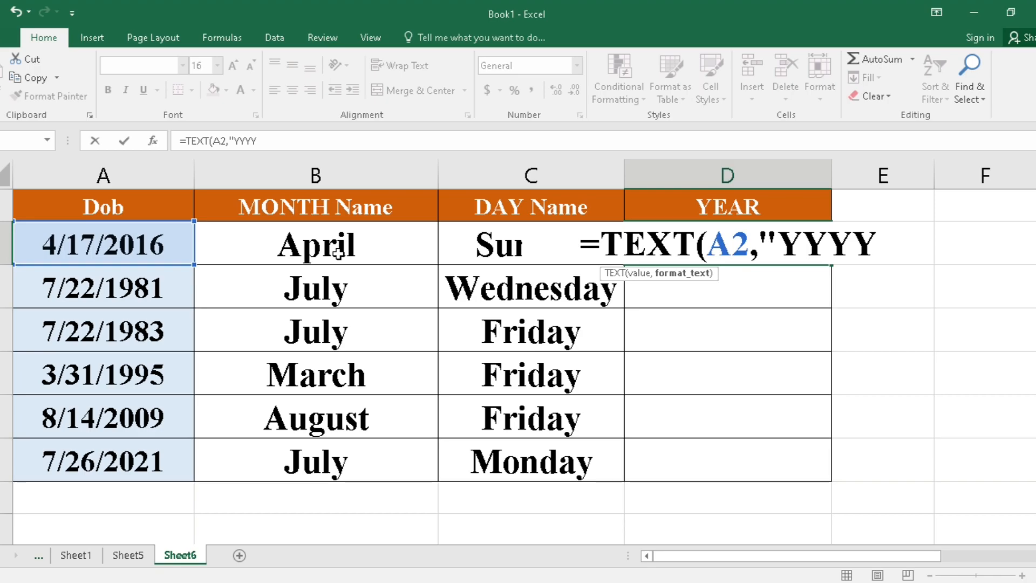
text("))
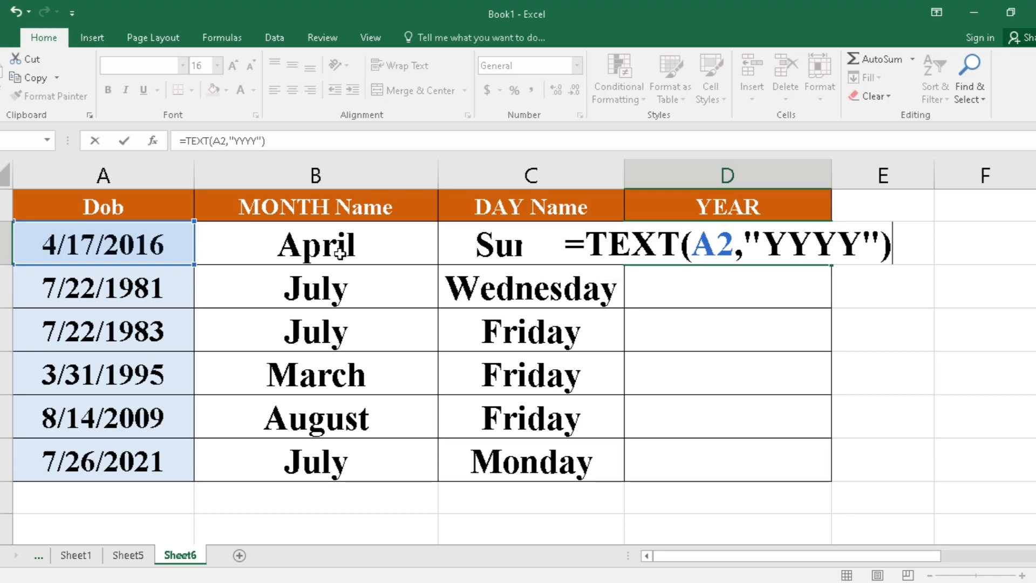
key(Return)
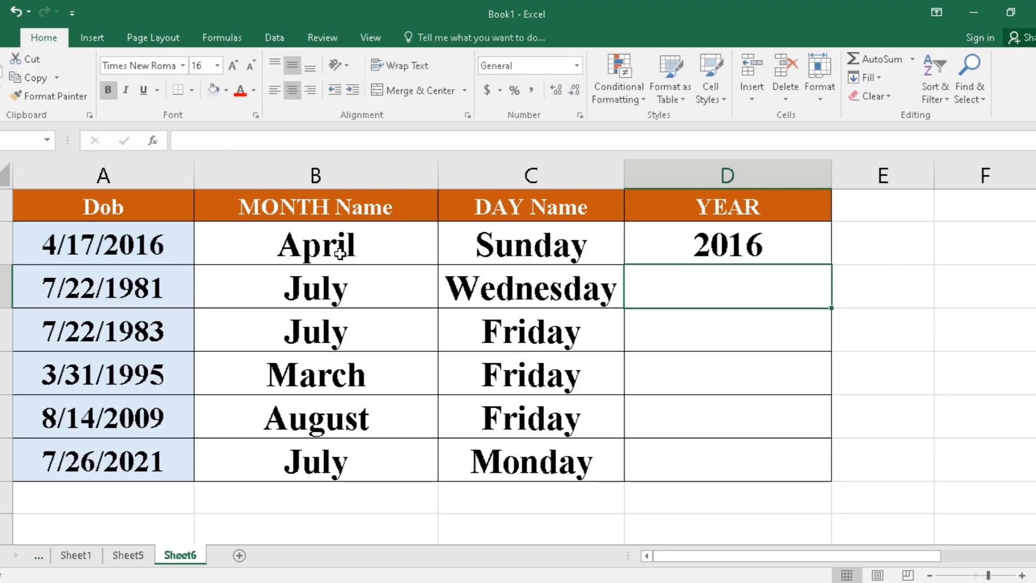
Step: Fill the YEAR formula from D2 down through D7 for the remaining Dob dates
click(778, 237)
drag(829, 261, 834, 483)
click(135, 384)
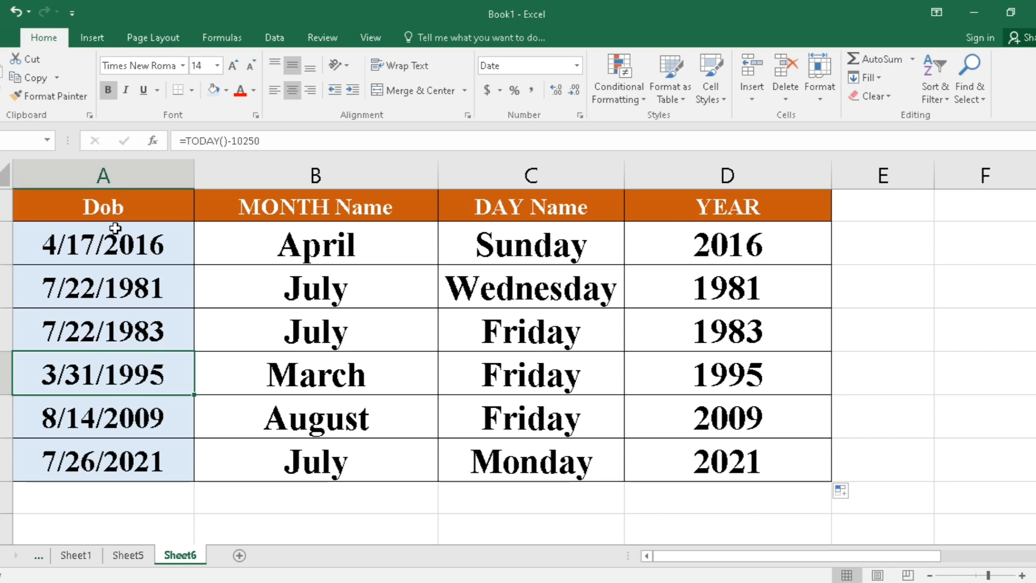
click(245, 208)
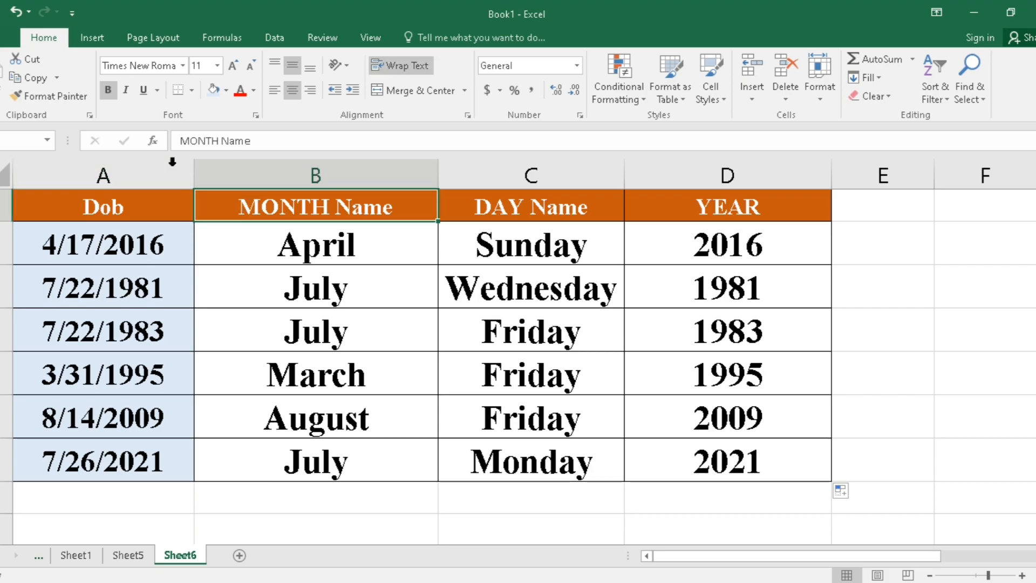